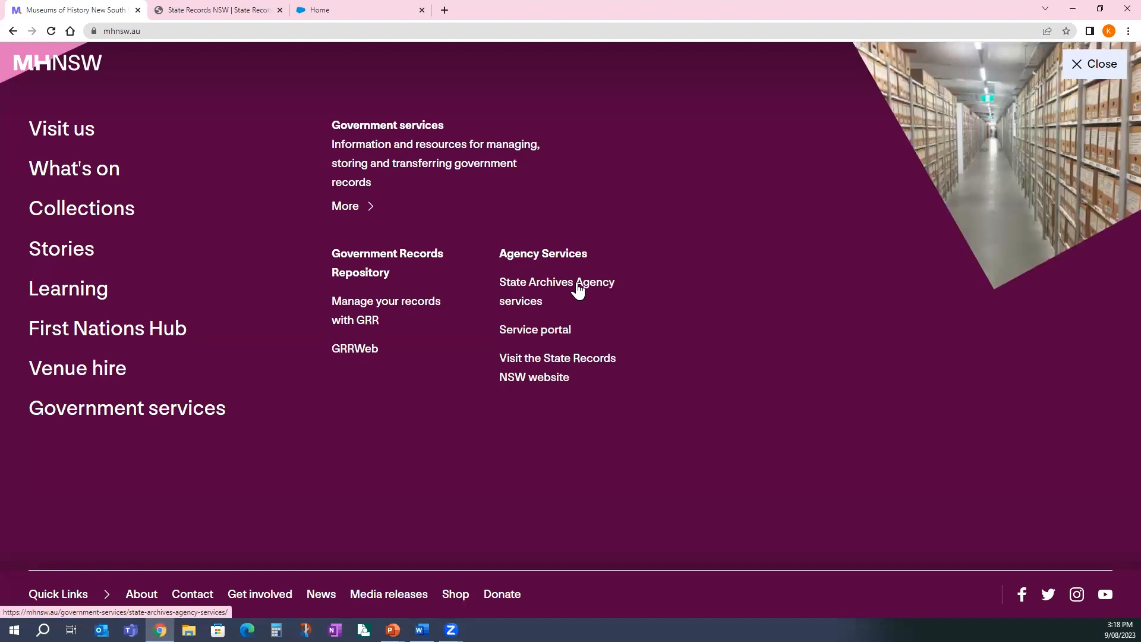
- Scroll down the State Archives Agency Services page to the Service Portal box
{"action": "scroll", "coordinate": [847, 426], "scroll_direction": "down", "scroll_amount": 5}
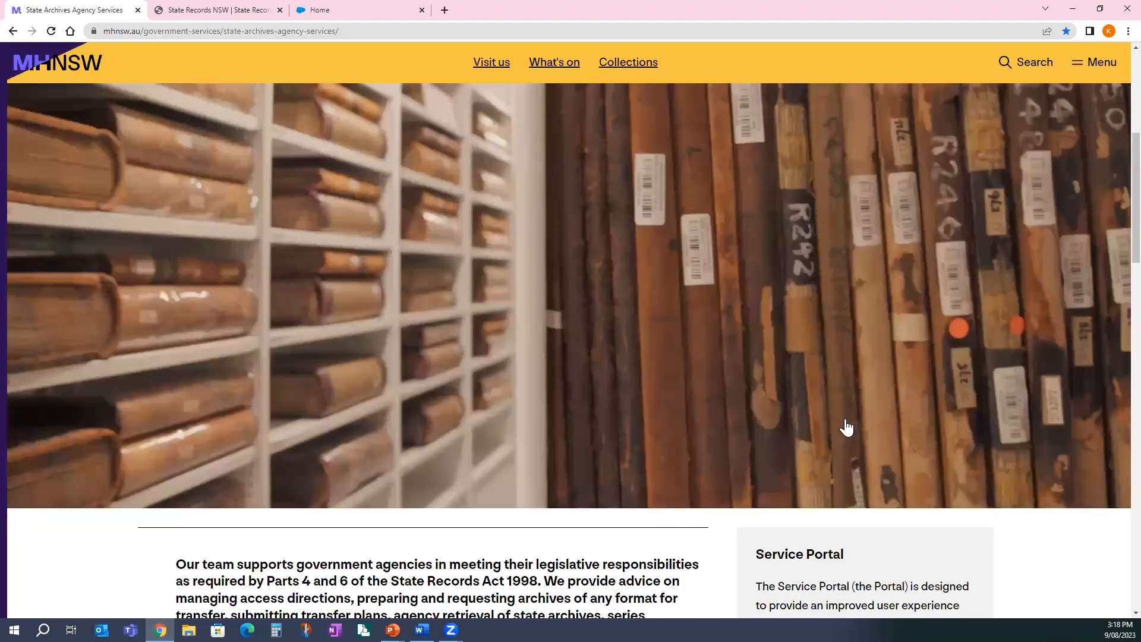
{"action": "scroll", "coordinate": [741, 385], "scroll_direction": "down", "scroll_amount": 6}
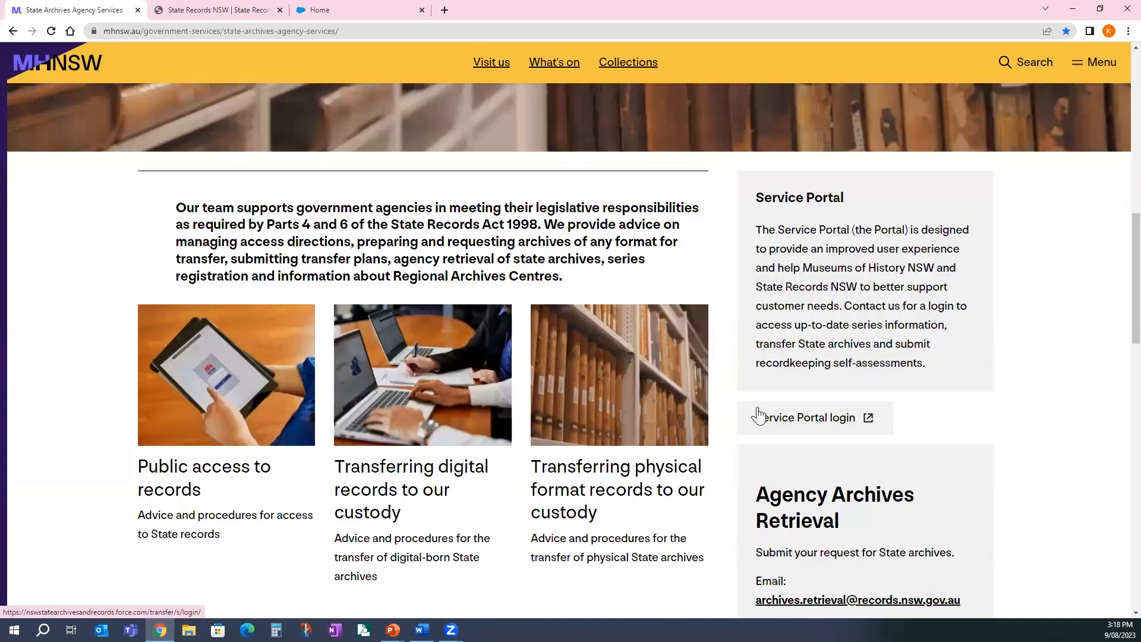
- Switch to the State Records NSW site, look over its Quick links, then return to the Service Portal home
{"action": "left_click", "coordinate": [263, 13]}
{"action": "scroll", "coordinate": [636, 325], "scroll_direction": "down", "scroll_amount": 4}
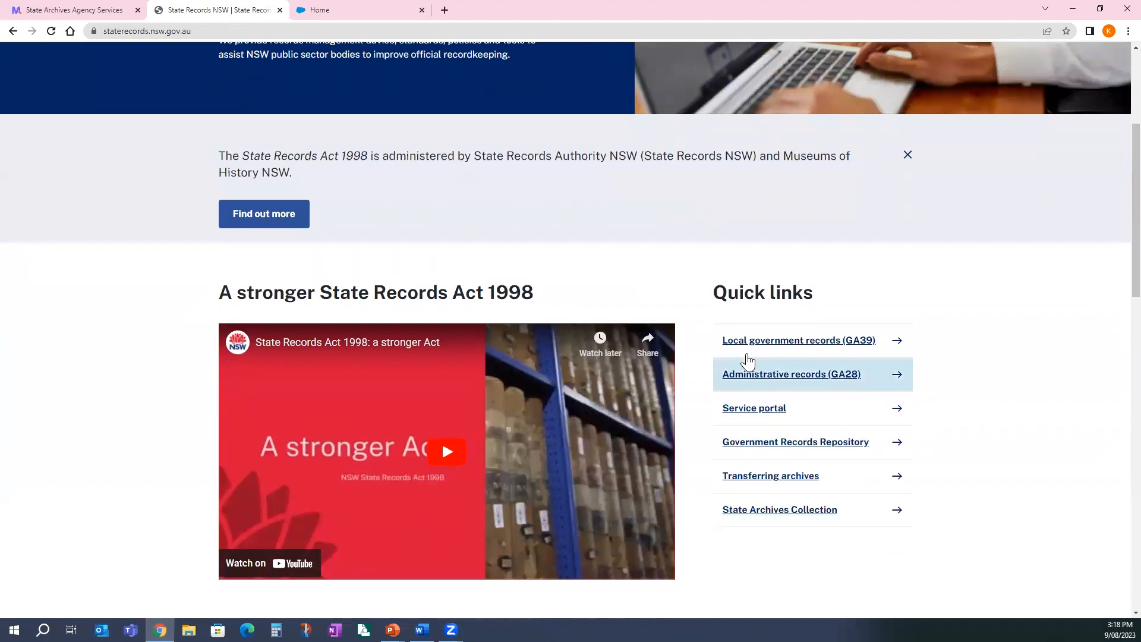
{"action": "scroll", "coordinate": [396, 275], "scroll_direction": "up", "scroll_amount": 4}
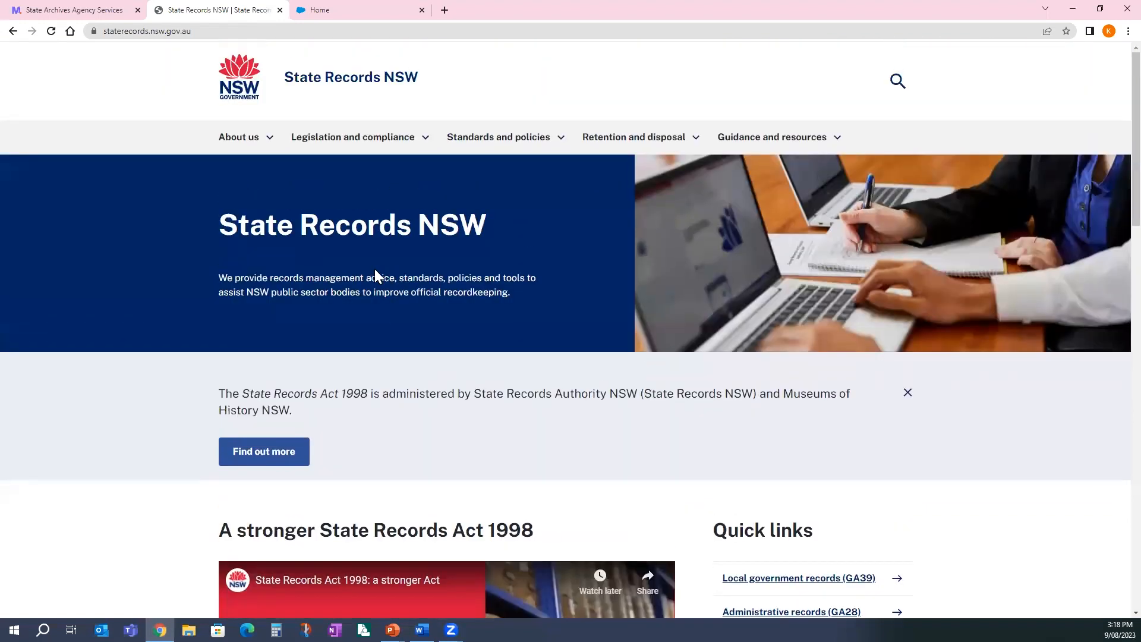
{"action": "left_click", "coordinate": [315, 10]}
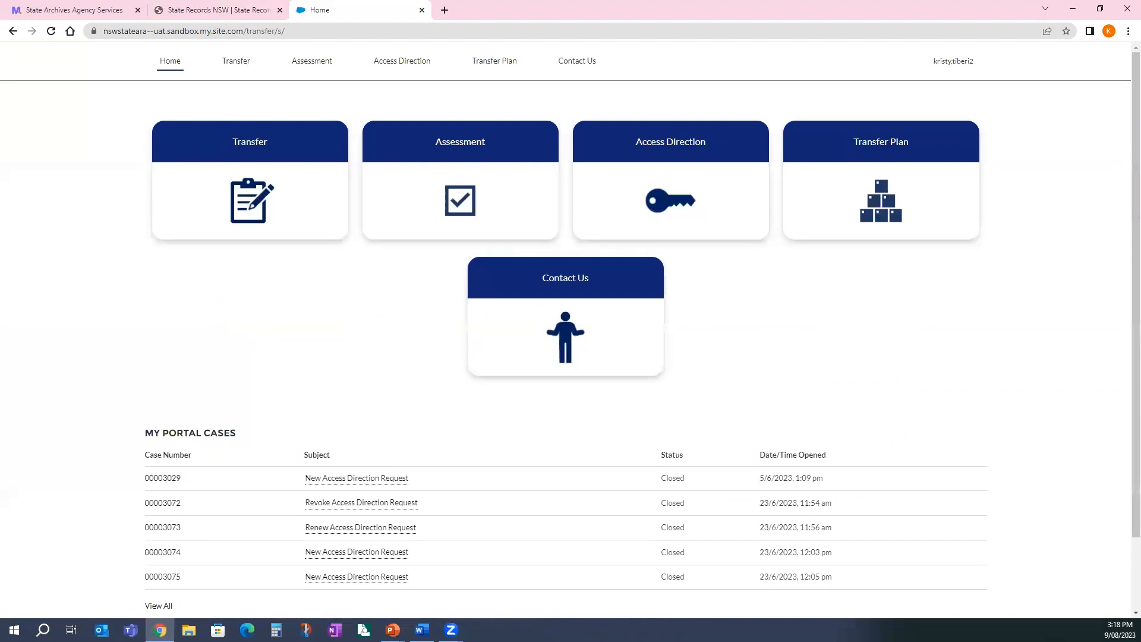
- Go through the Access Direction tile to the Access Direction Explorer list of eight directions
{"action": "left_click", "coordinate": [710, 179]}
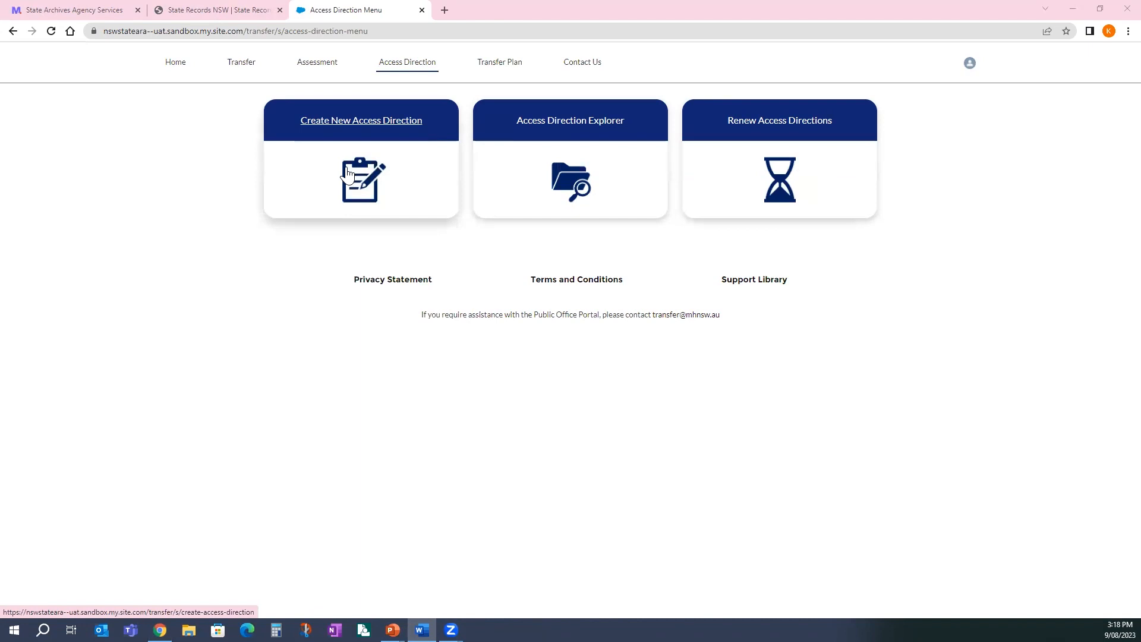
{"action": "left_click", "coordinate": [580, 167]}
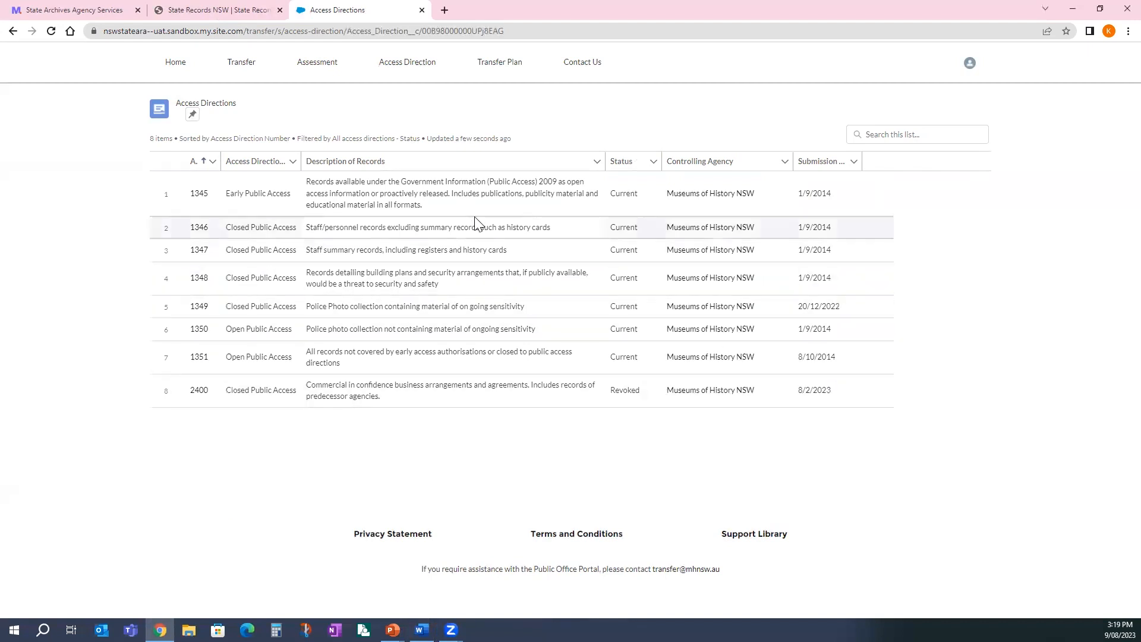
- Sort the access directions by Status and open direction 1346 in a new tab
{"action": "left_click", "coordinate": [625, 166]}
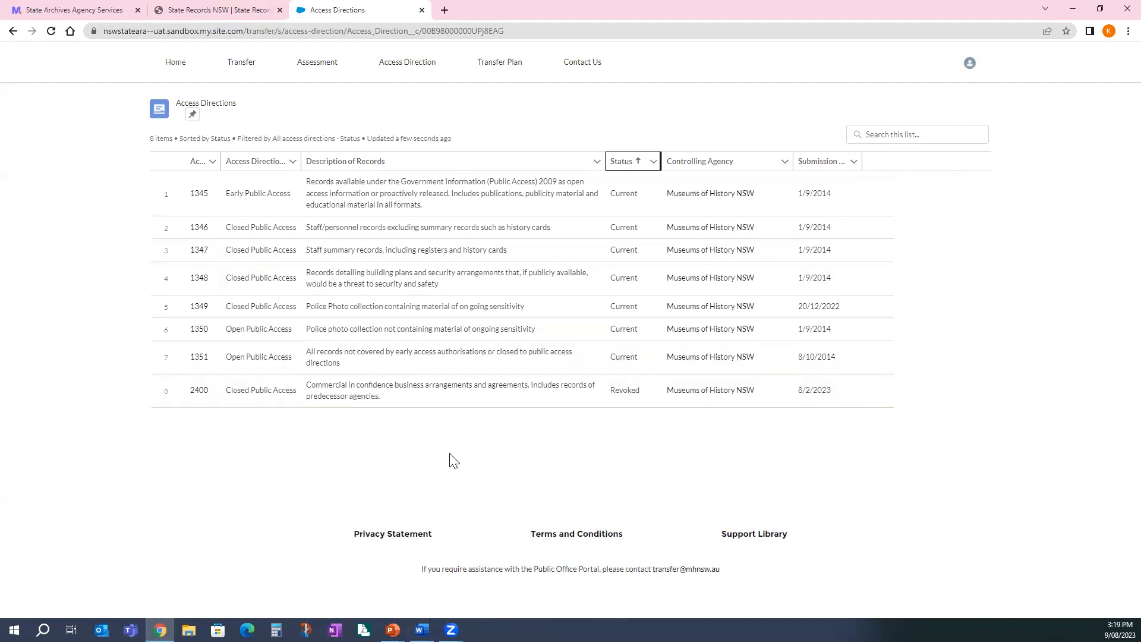
{"action": "left_click", "coordinate": [194, 229]}
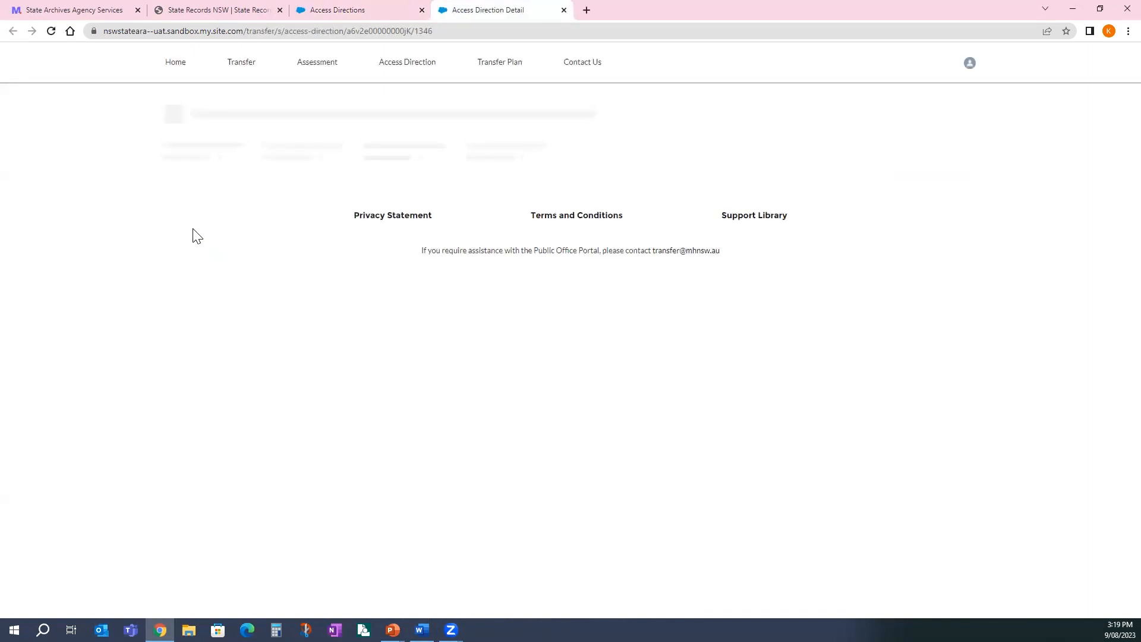
{"action": "mouse_move", "coordinate": [228, 235]}
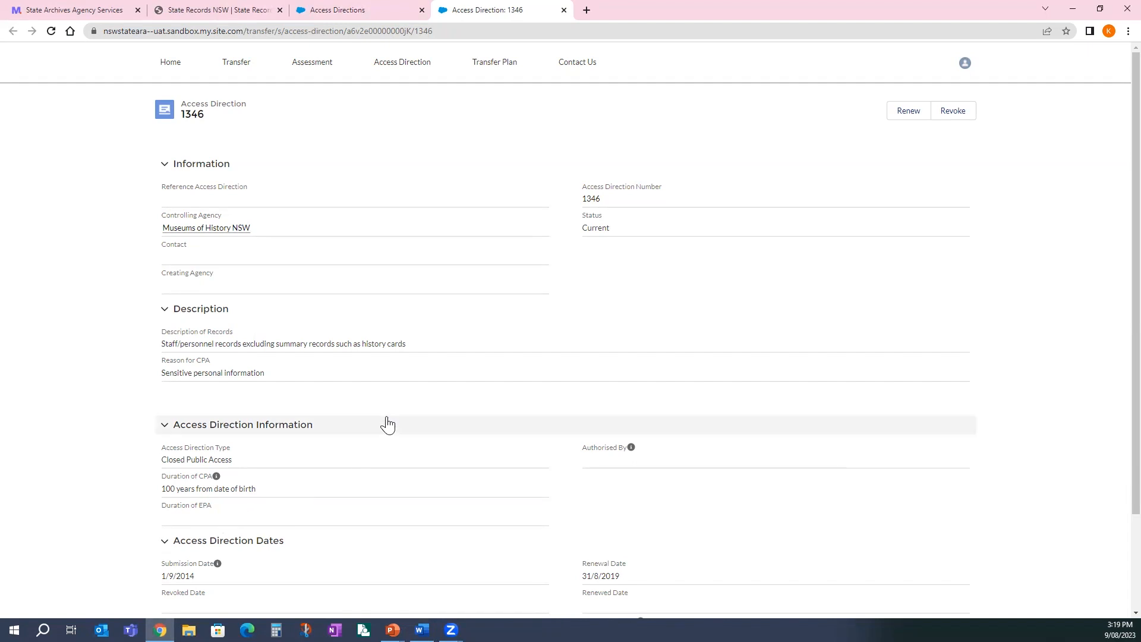
{"action": "scroll", "coordinate": [386, 427], "scroll_direction": "down", "scroll_amount": 1}
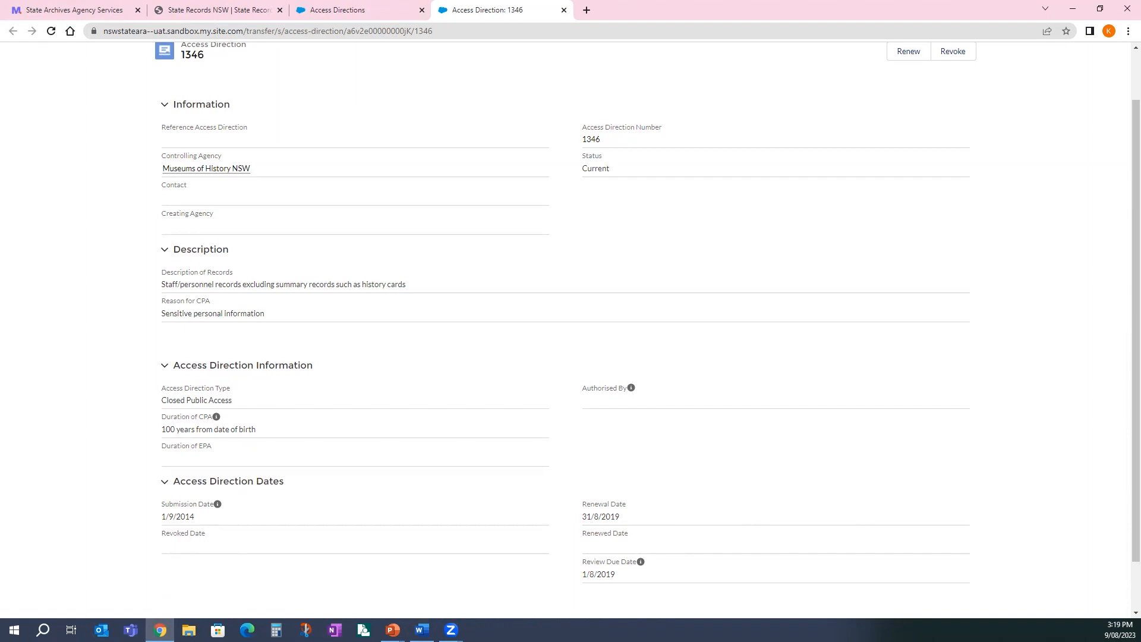
{"action": "key", "text": "alt+Tab"}
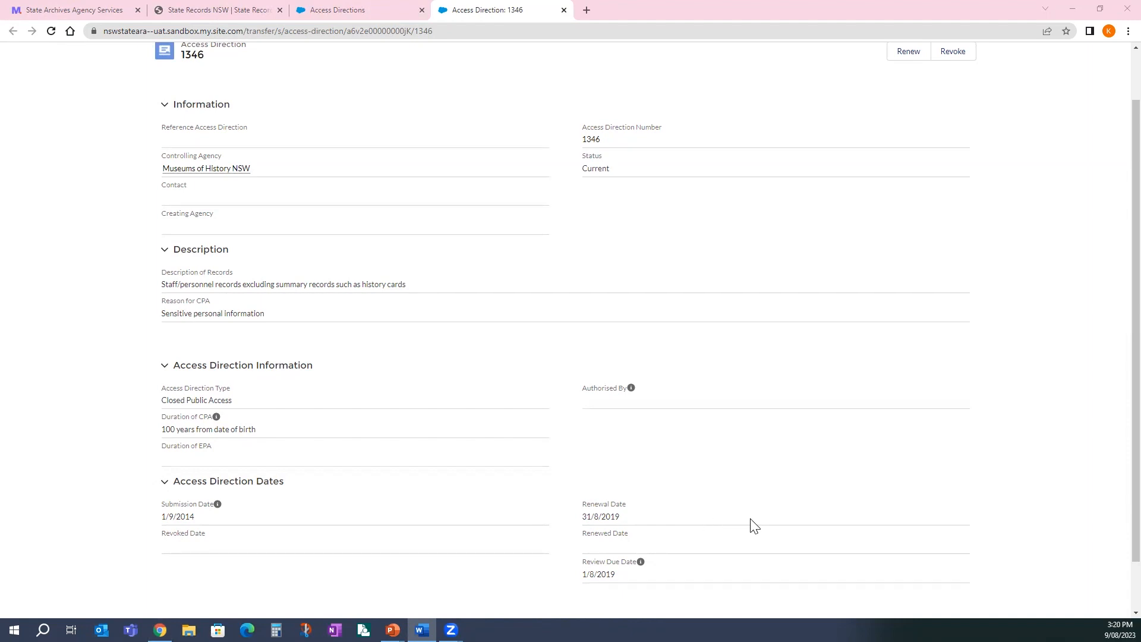
{"action": "scroll", "coordinate": [752, 523], "scroll_direction": "up", "scroll_amount": 1}
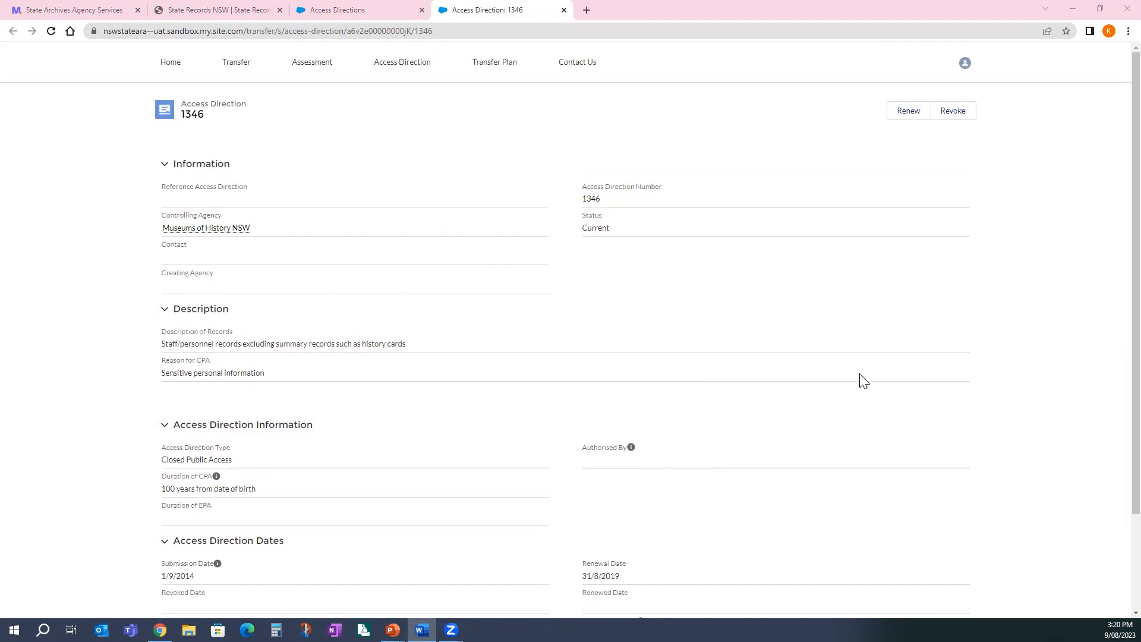
{"action": "left_click", "coordinate": [908, 113]}
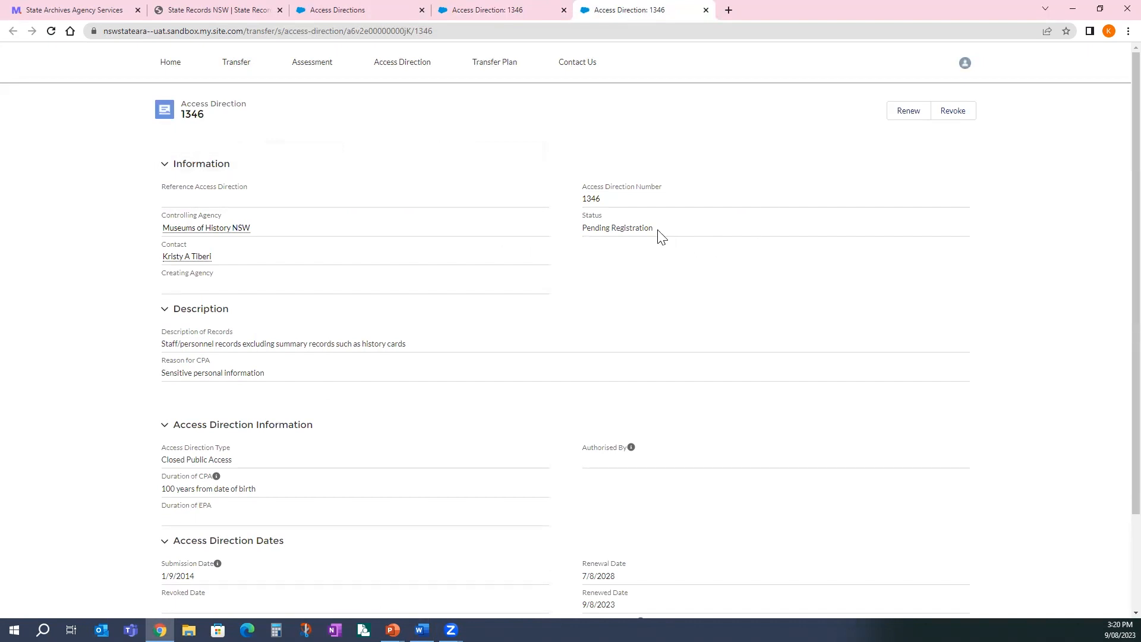
- Check direction 1346 shows Pending Registration with renewal date 7/8/2028, then return to portal Home
{"action": "scroll", "coordinate": [688, 288], "scroll_direction": "down", "scroll_amount": 2}
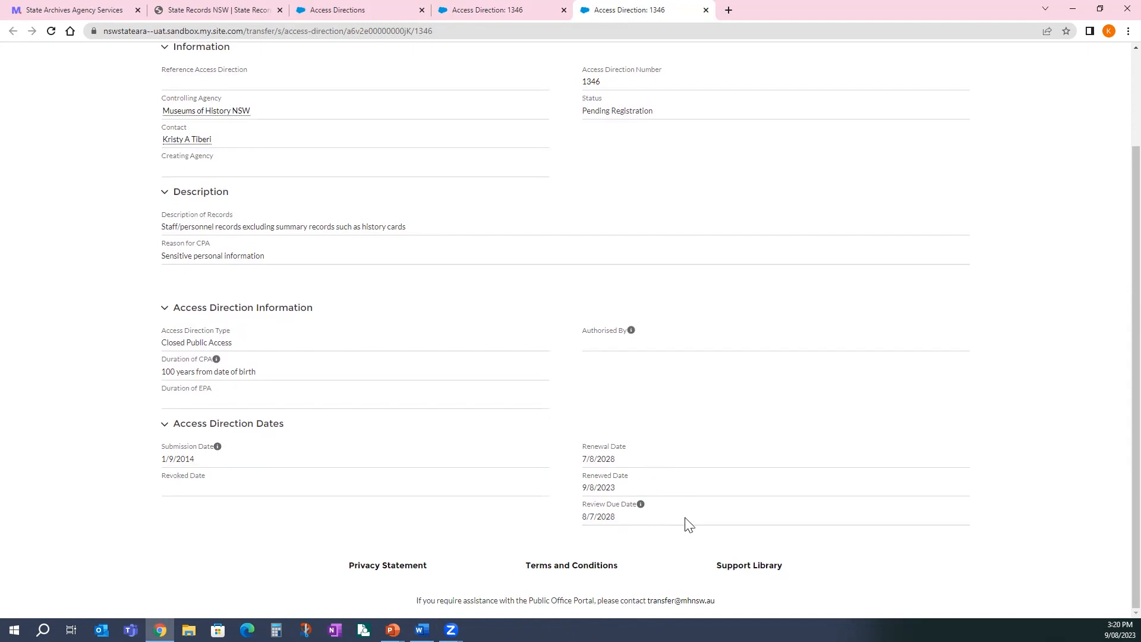
{"action": "scroll", "coordinate": [871, 294], "scroll_direction": "up", "scroll_amount": 2}
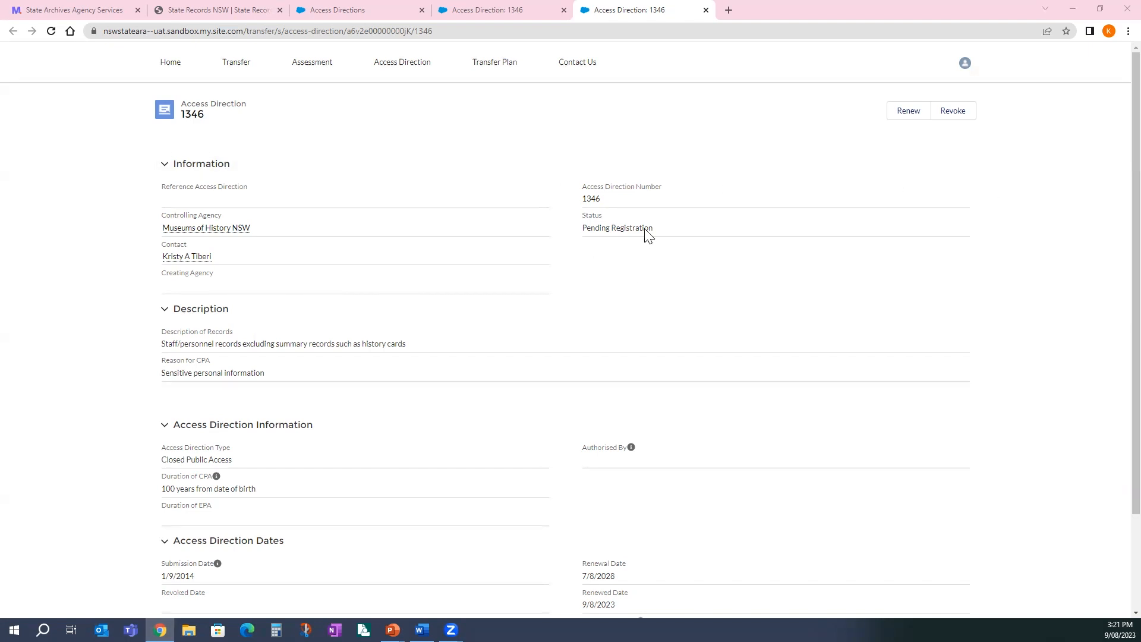
{"action": "scroll", "coordinate": [647, 234], "scroll_direction": "down", "scroll_amount": 1}
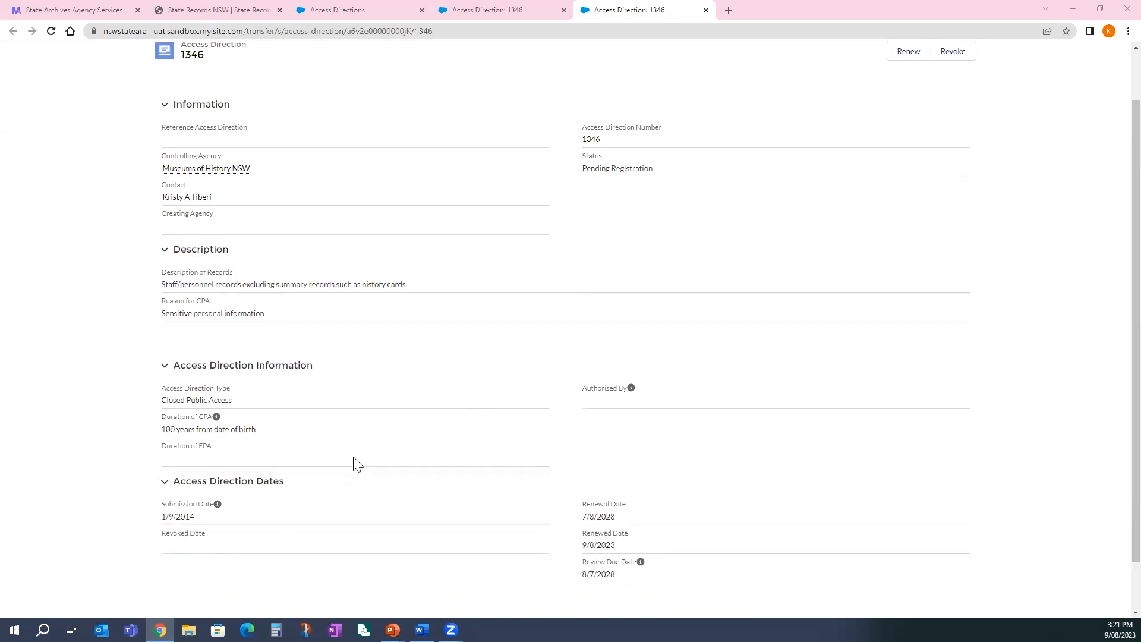
{"action": "scroll", "coordinate": [356, 459], "scroll_direction": "up", "scroll_amount": 1}
{"action": "left_click", "coordinate": [169, 66]}
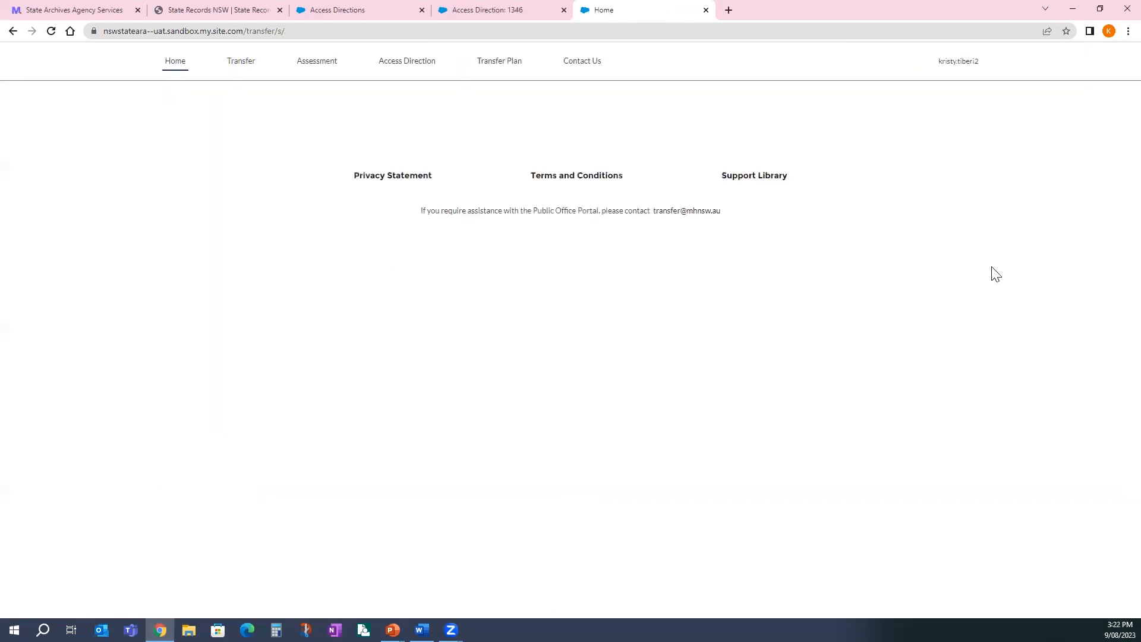
- Review the directions due for renewal and record 1347, then start creating a new access direction
{"action": "left_click", "coordinate": [587, 170]}
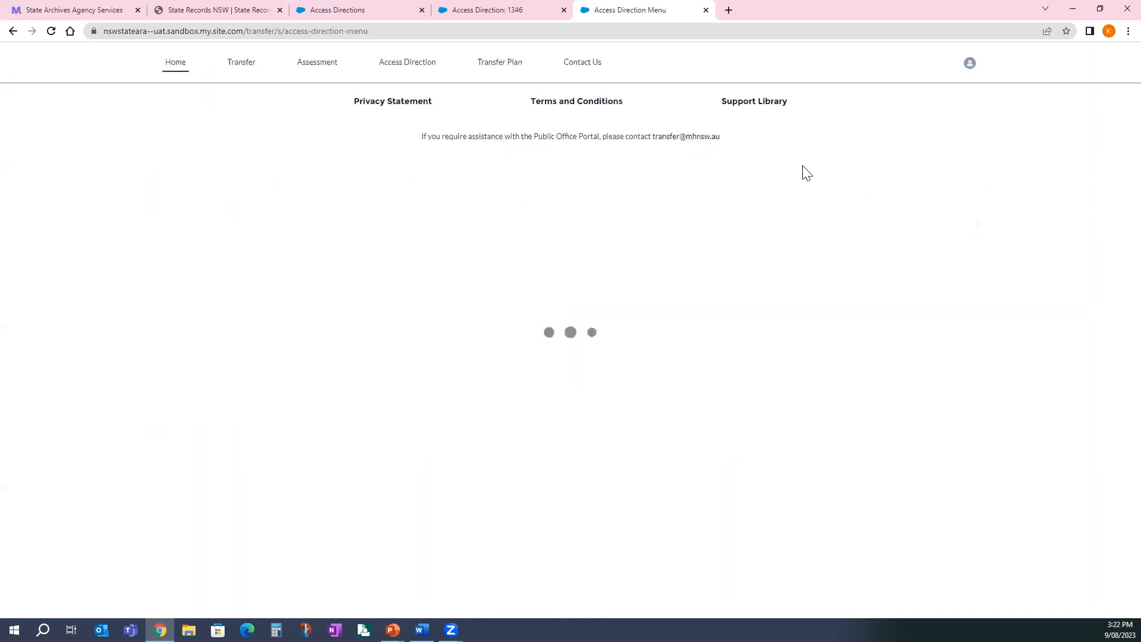
{"action": "left_click", "coordinate": [797, 146]}
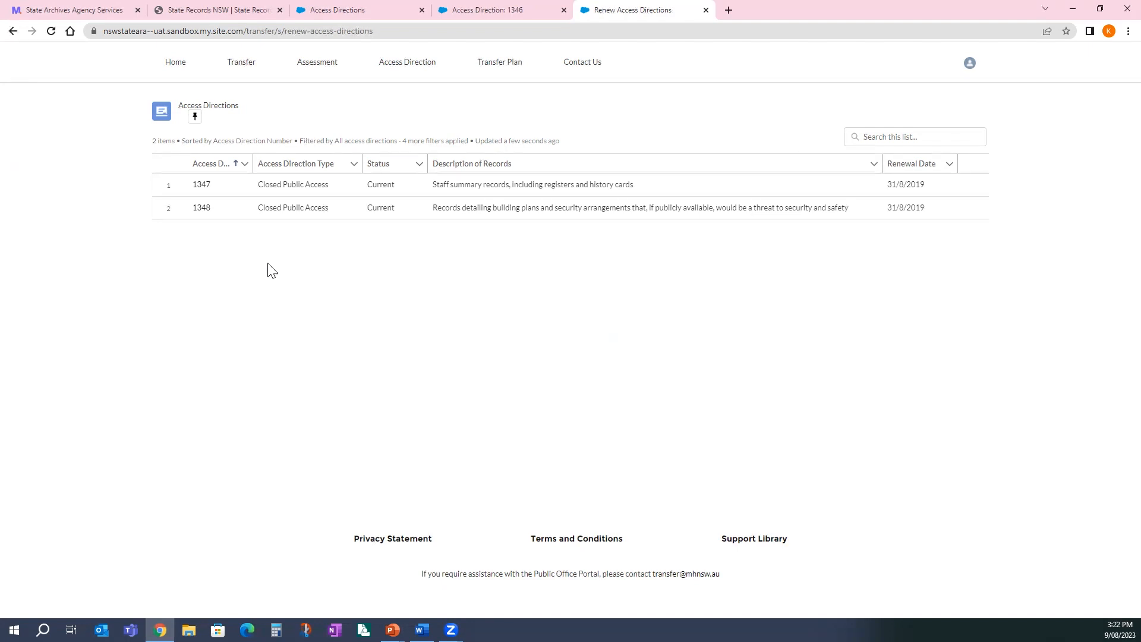
{"action": "left_click", "coordinate": [200, 185]}
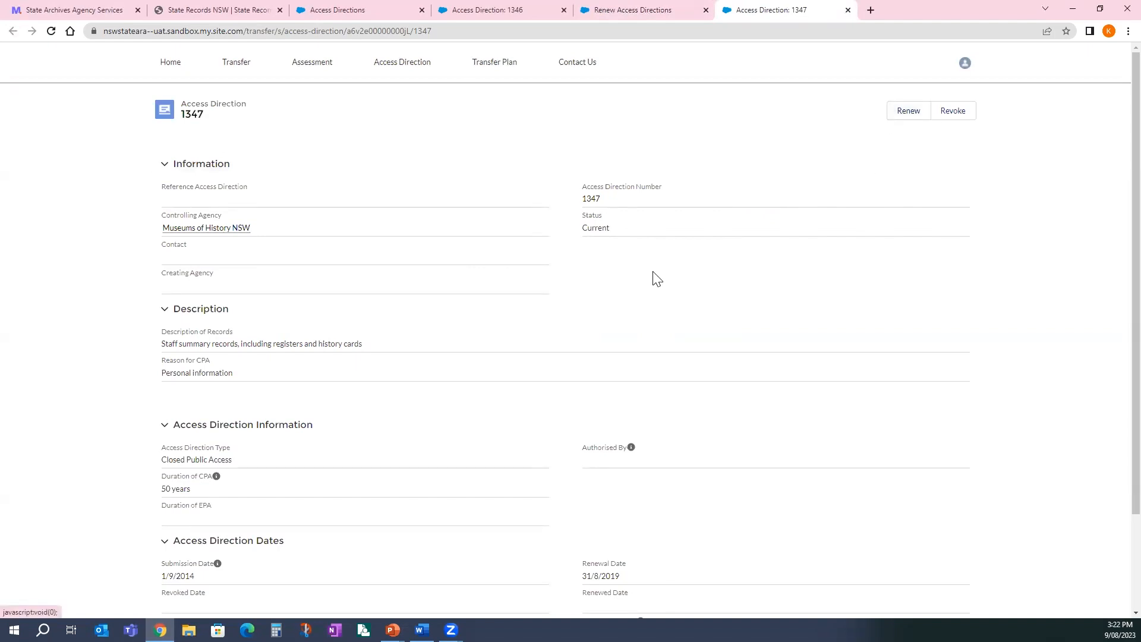
{"action": "left_click", "coordinate": [404, 67]}
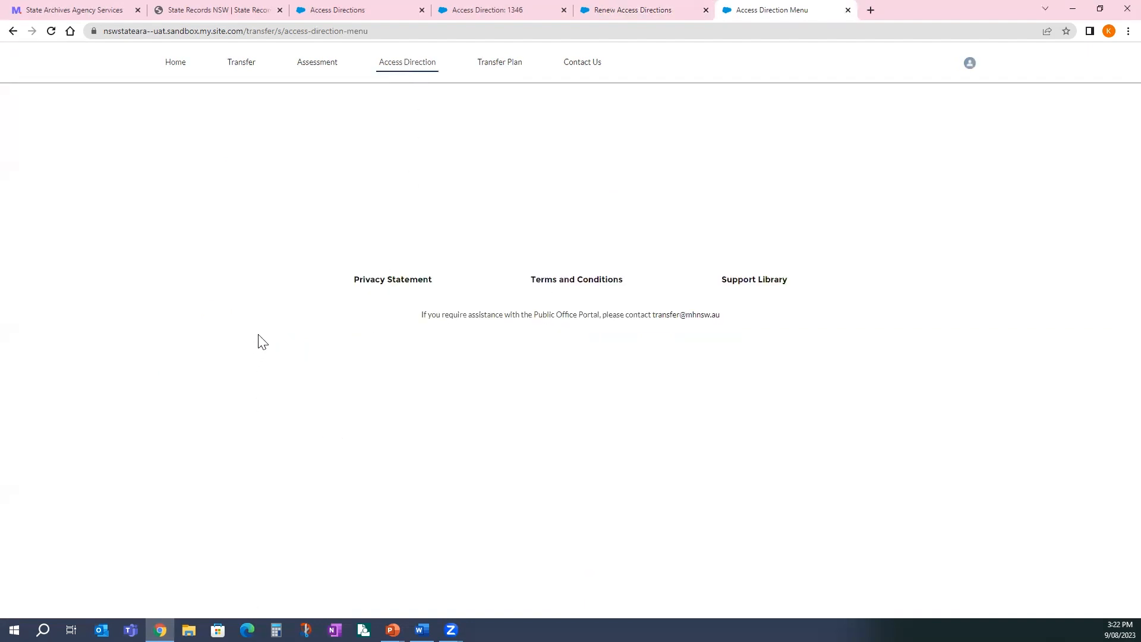
{"action": "left_click", "coordinate": [387, 135]}
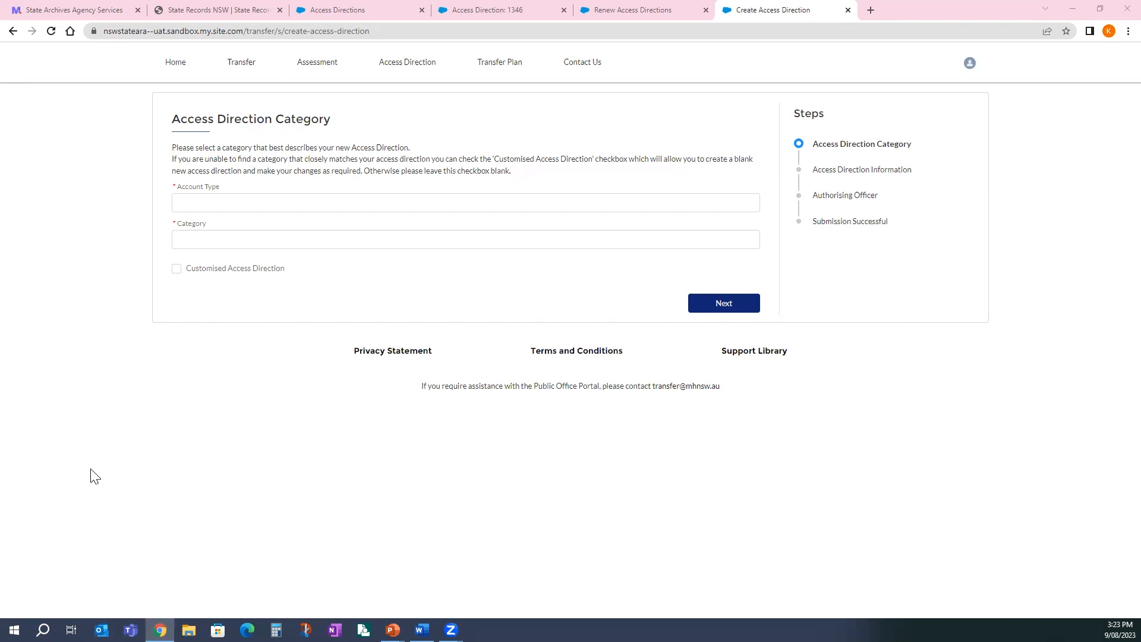
- Mark the new direction as a Customised Access Direction and continue to the next step
{"action": "left_click", "coordinate": [178, 269]}
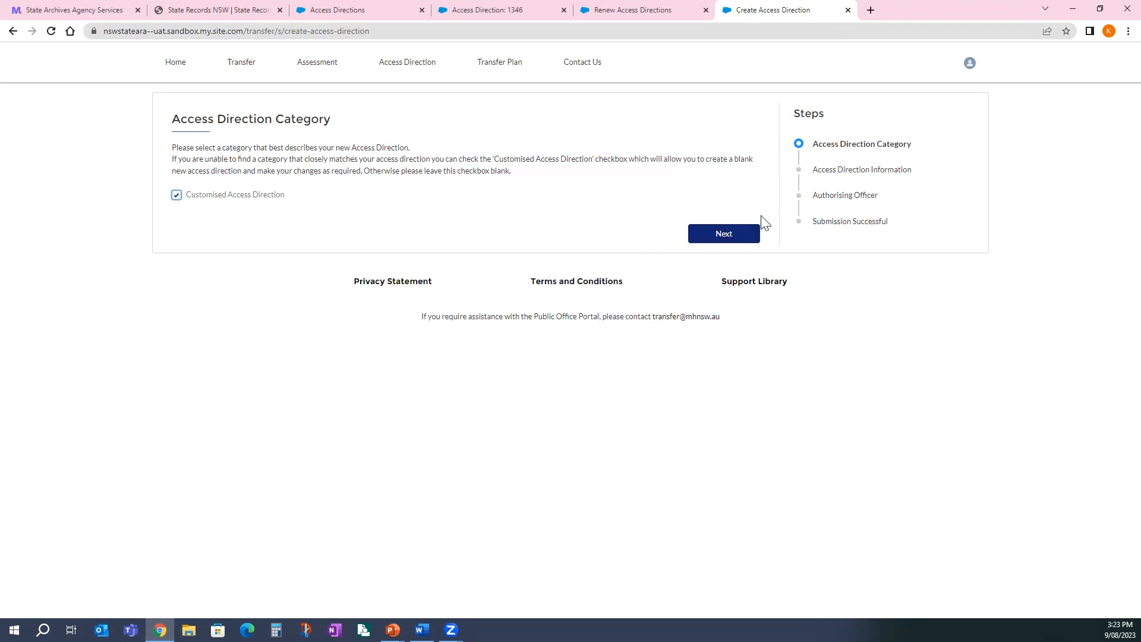
{"action": "left_click", "coordinate": [754, 235]}
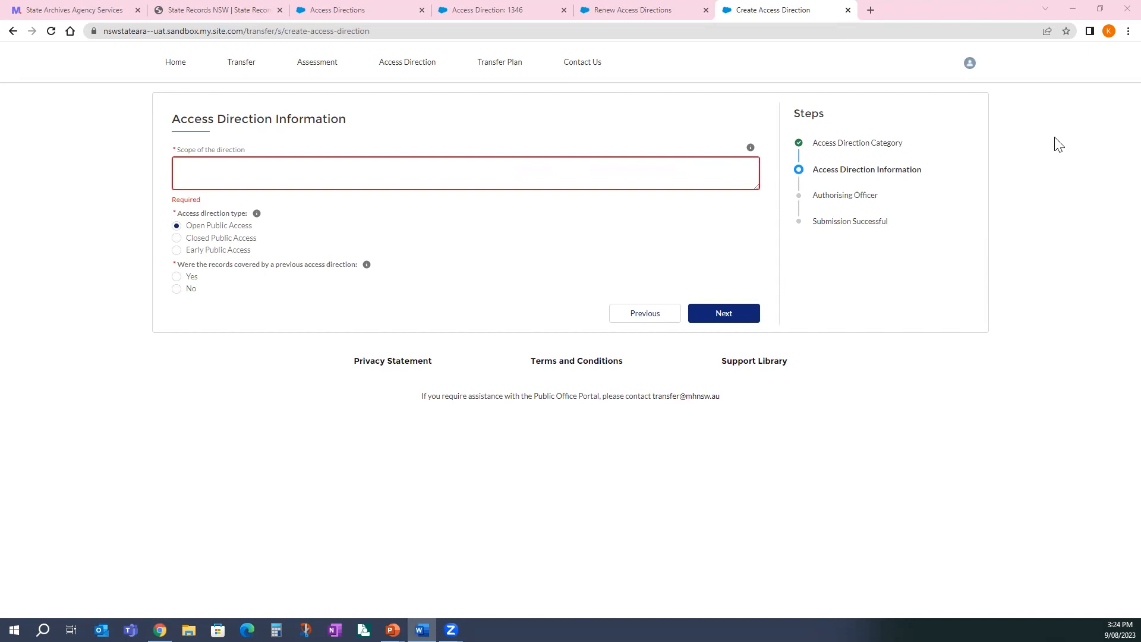
{"action": "mouse_move", "coordinate": [750, 149]}
- Paste the protected-disclosure records scope and make it Closed Public Access for 90 years
{"action": "left_click", "coordinate": [288, 173]}
{"action": "type", "text": "Records identifying persons protected under the Protected Disclosure legislation"}
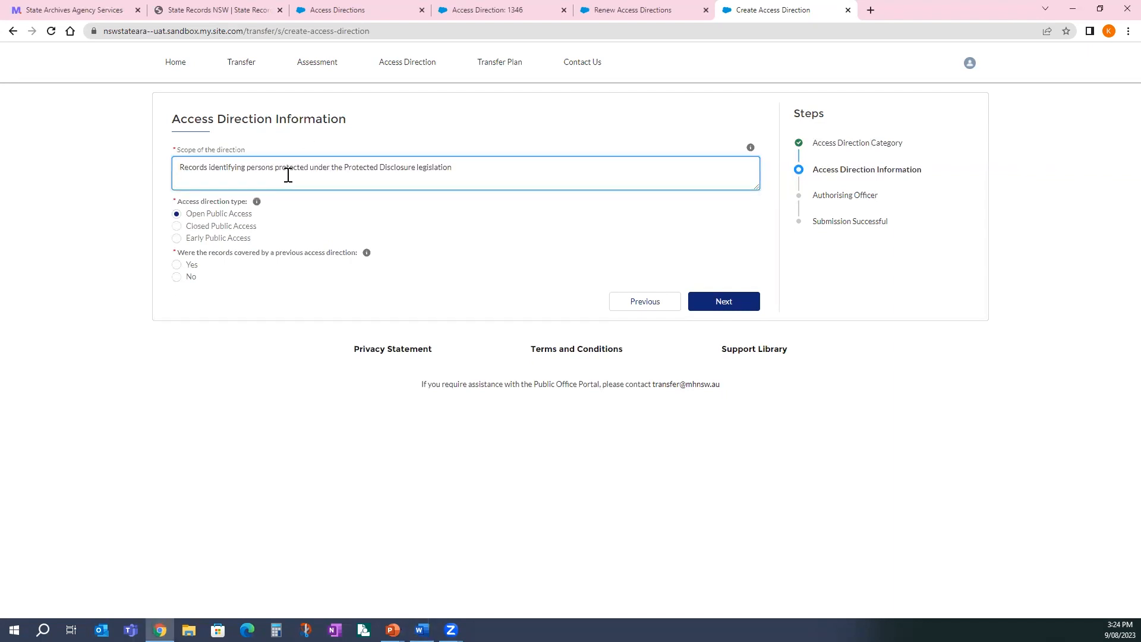
{"action": "left_click", "coordinate": [242, 230]}
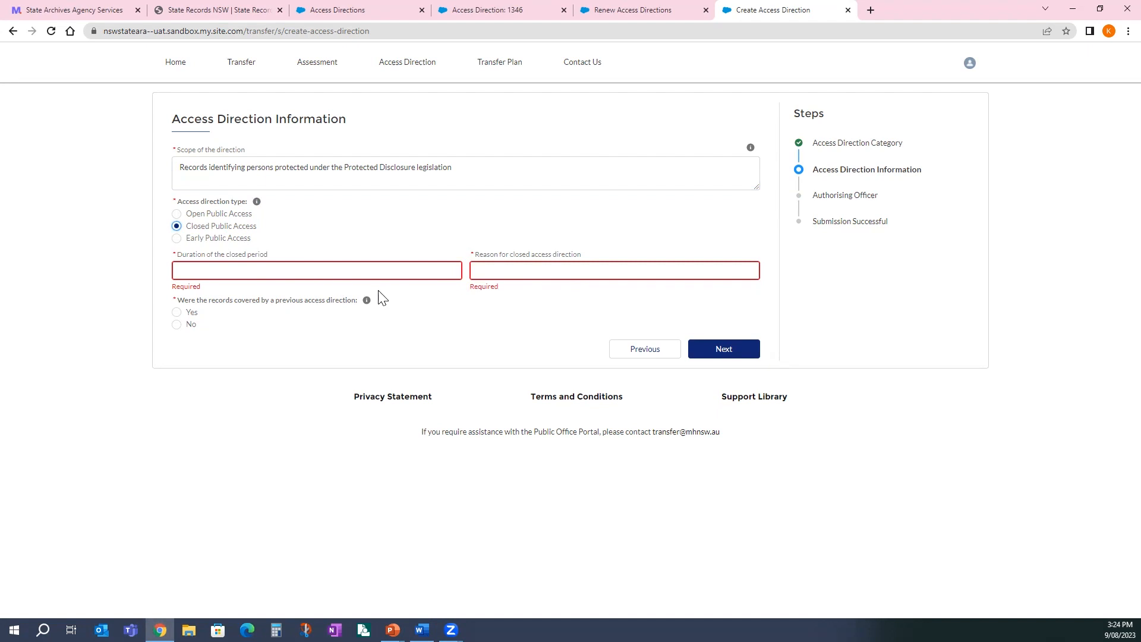
{"action": "left_click", "coordinate": [360, 274]}
{"action": "type", "text": "90 years"}
{"action": "key", "text": "Tab"}
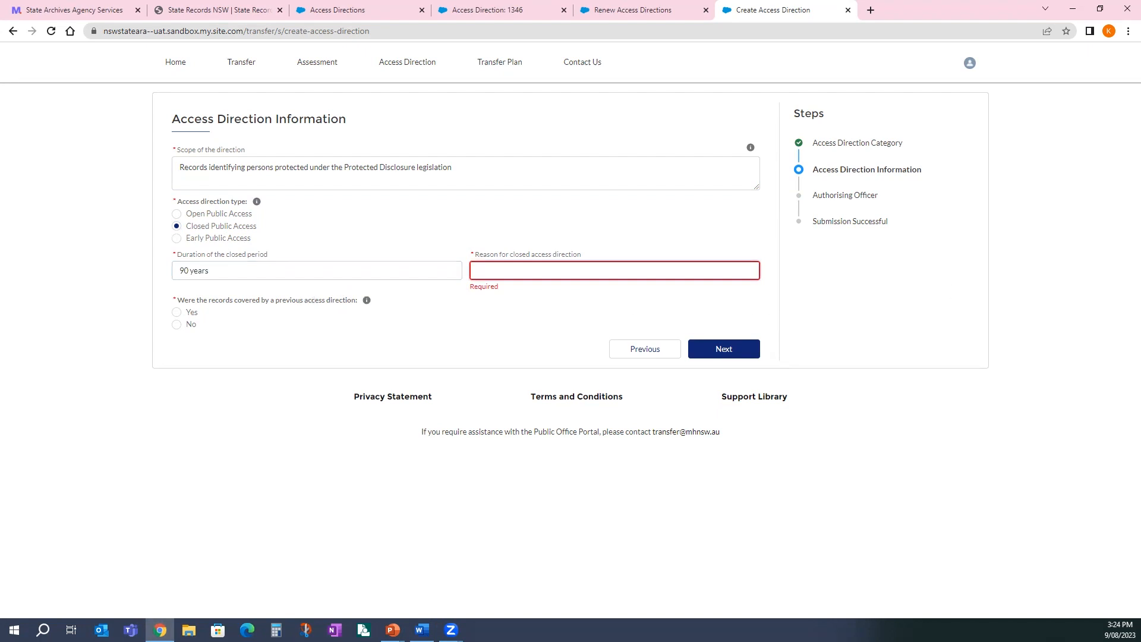
- Paste the reason for closure from Word and delete its unwanted trailing question
{"action": "key", "text": "alt+Tab"}
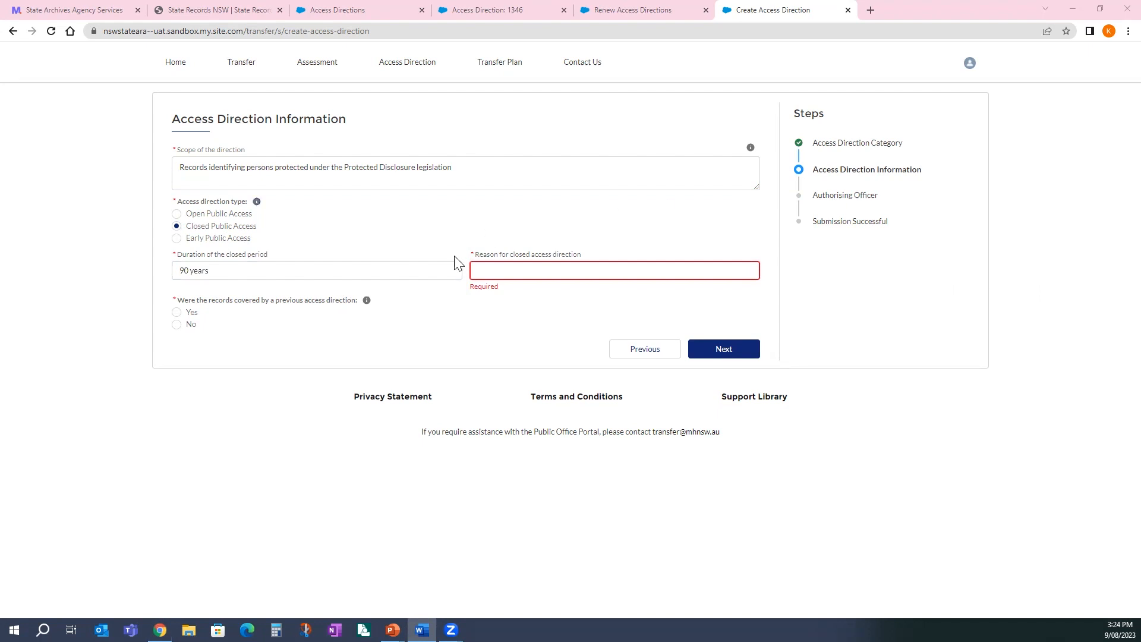
{"action": "left_click", "coordinate": [508, 266]}
{"action": "key", "text": "ctrl+v"}
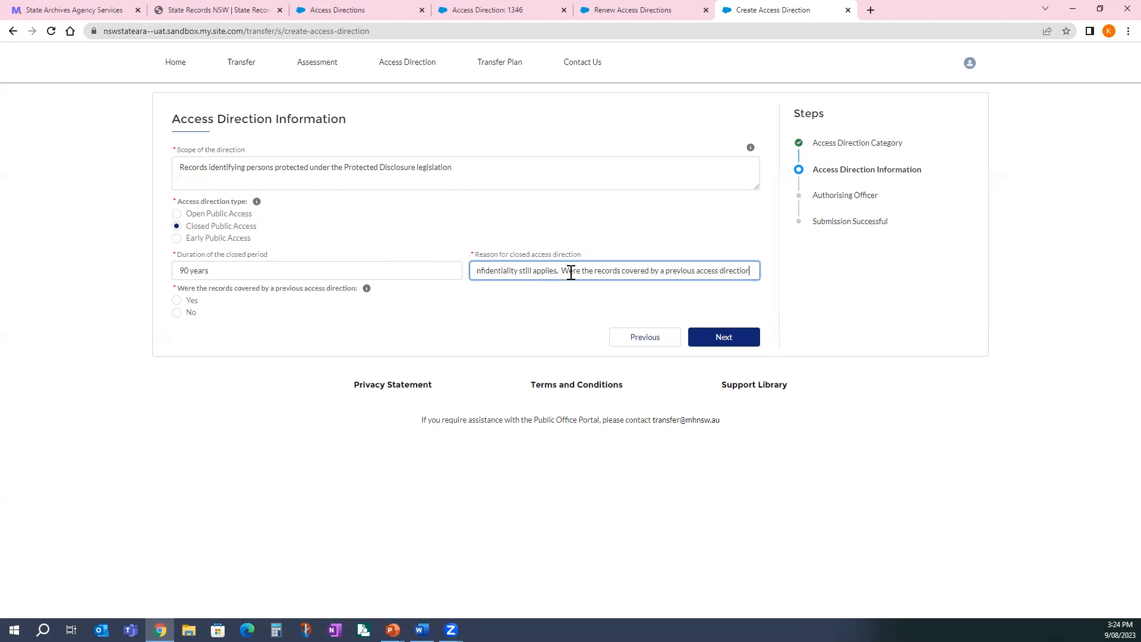
{"action": "left_click_drag", "start_coordinate": [562, 270], "coordinate": [886, 275]}
{"action": "key", "text": "BackSpace"}
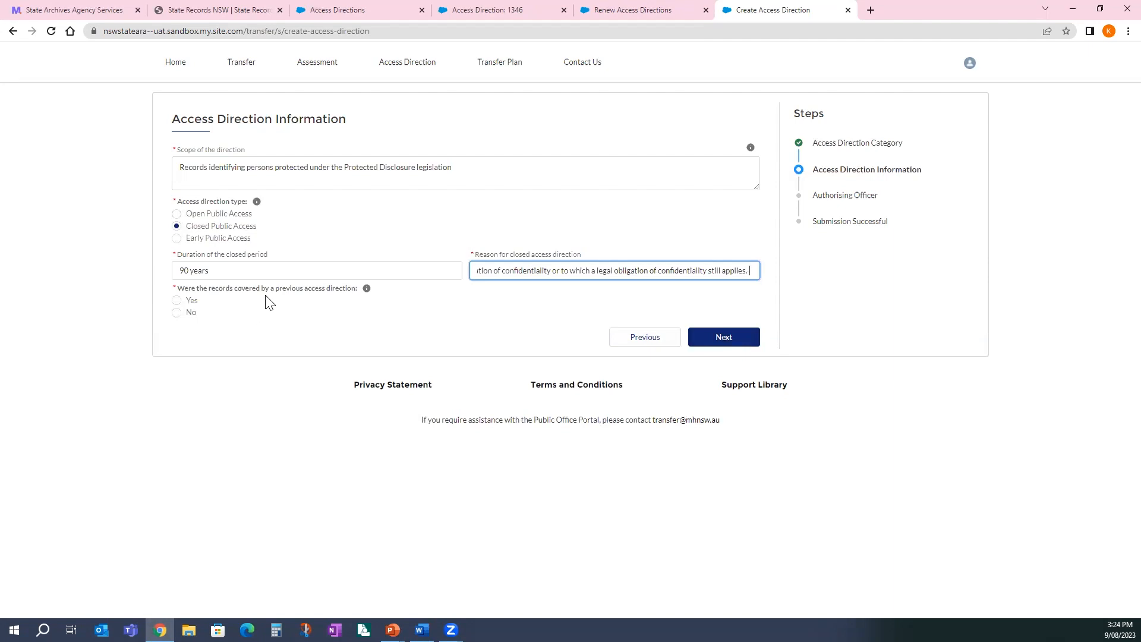
- Answer No to being covered by a previous access direction and continue to Authorising Officer
{"action": "left_click", "coordinate": [177, 301]}
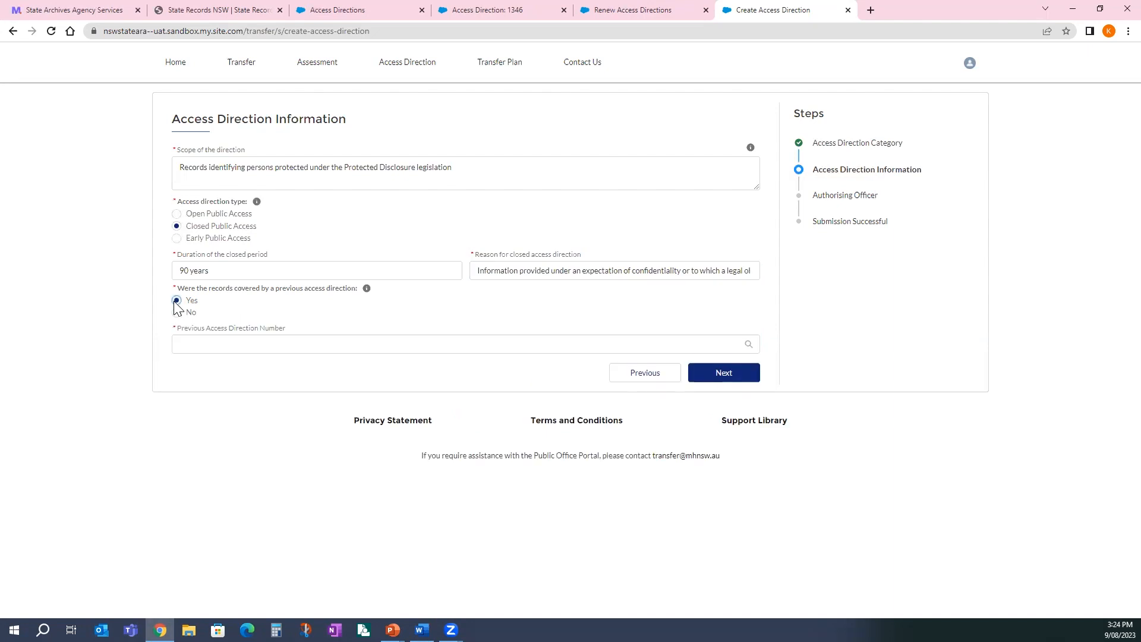
{"action": "left_click", "coordinate": [186, 338]}
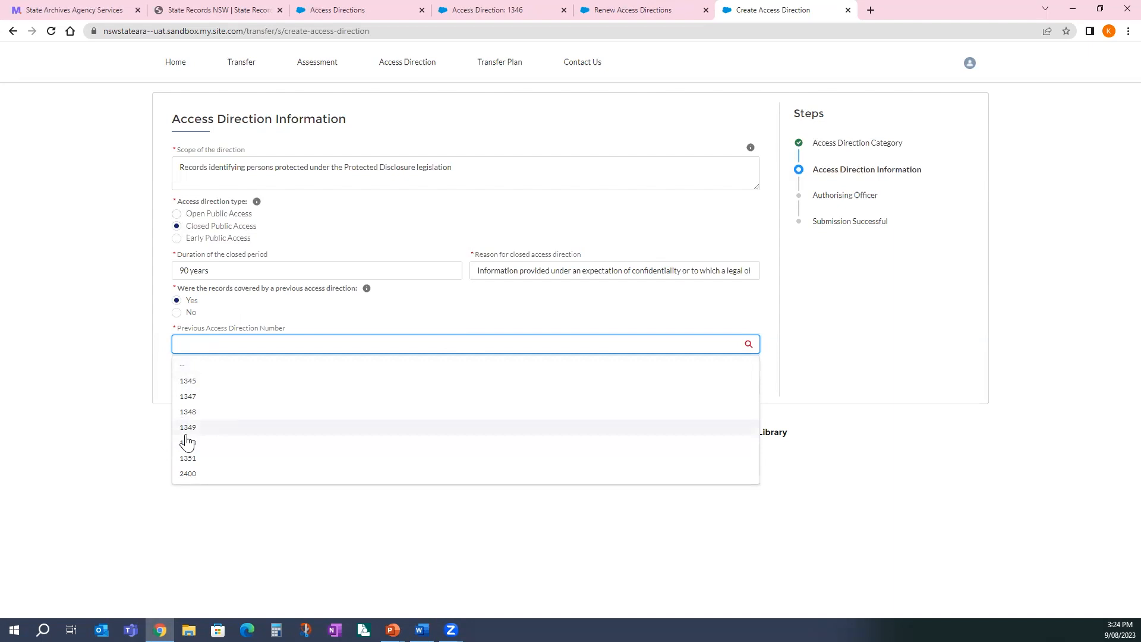
{"action": "left_click", "coordinate": [176, 313]}
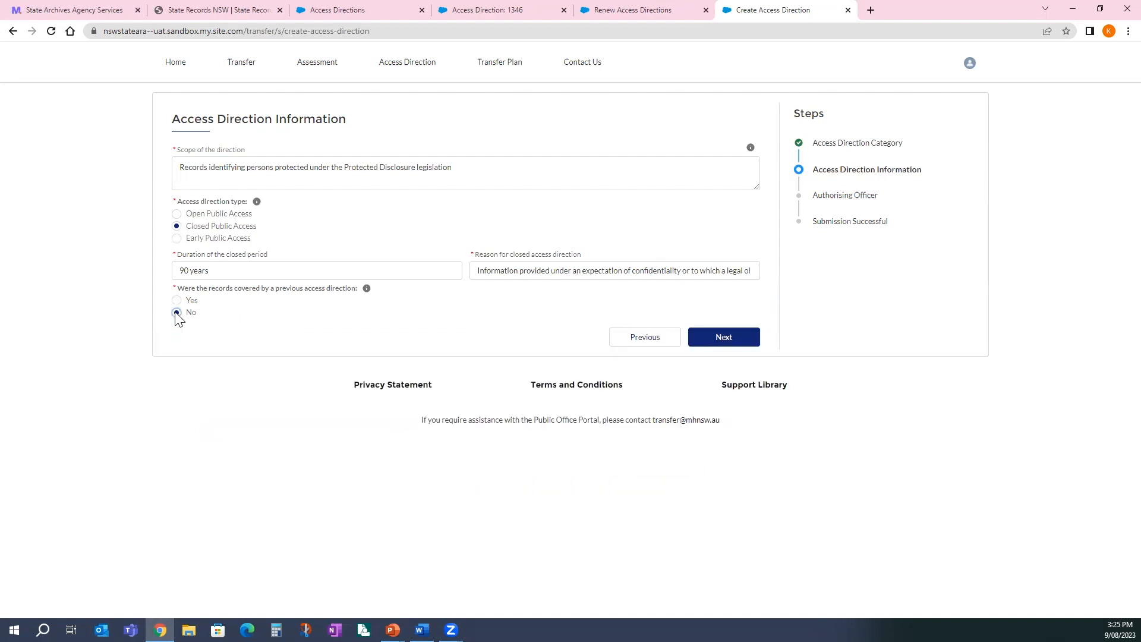
{"action": "left_click", "coordinate": [737, 339]}
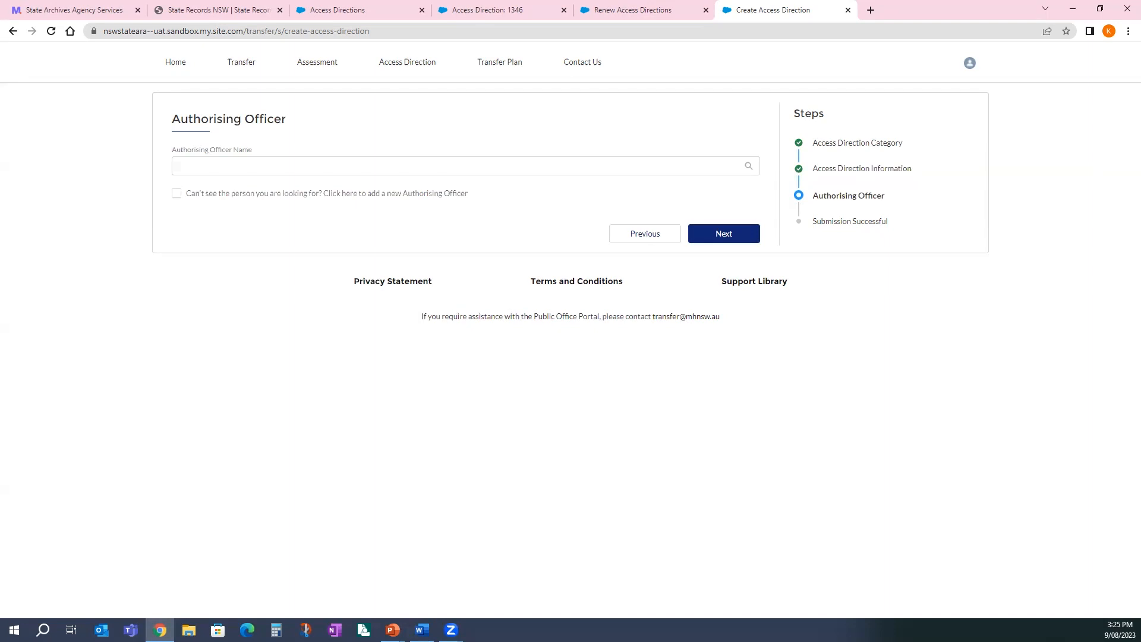
- Check the existing authorising officer list, then choose to add a new officer instead
{"action": "key", "text": "alt+Tab"}
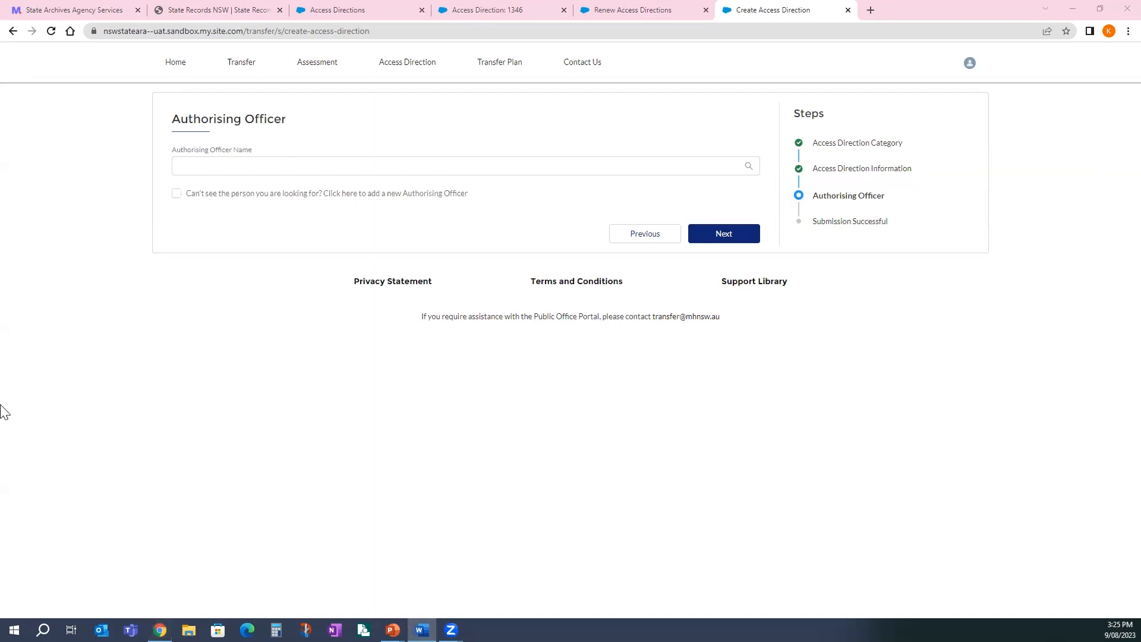
{"action": "left_click", "coordinate": [242, 165]}
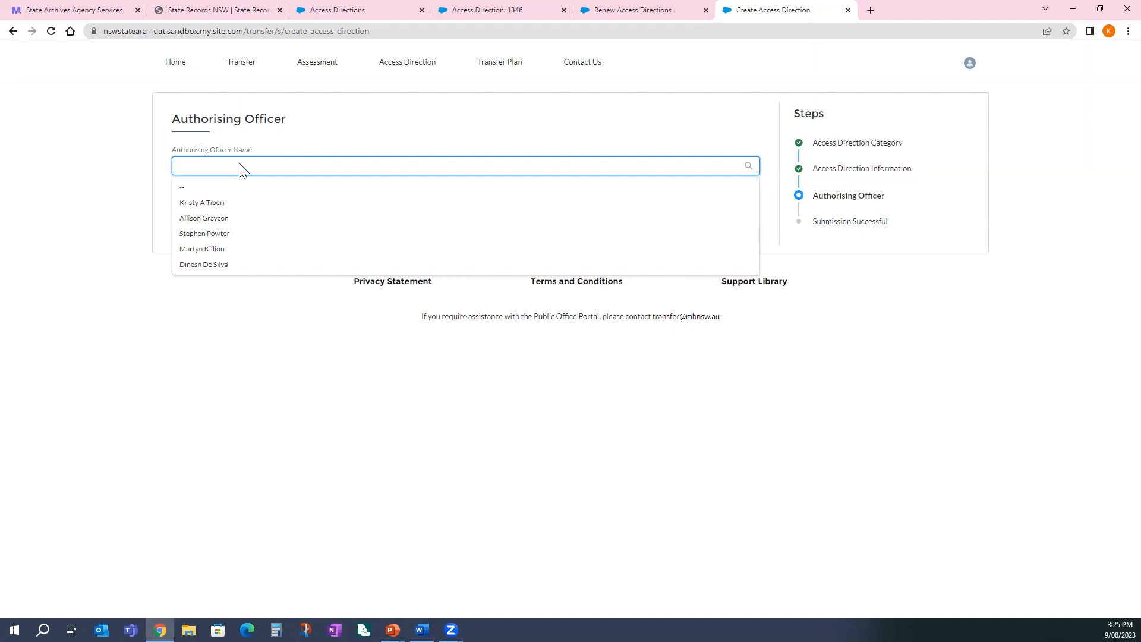
{"action": "left_click", "coordinate": [90, 214]}
{"action": "left_click", "coordinate": [176, 192]}
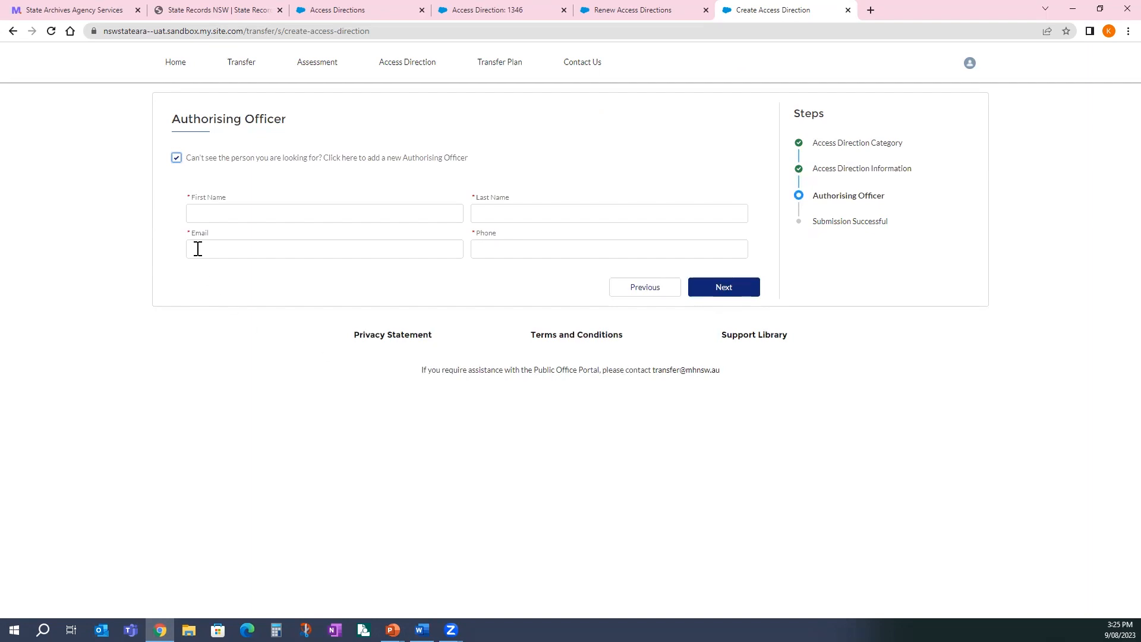
- Enter the new officer's first name, last name, email and phone, then submit the direction
{"action": "left_click", "coordinate": [243, 214]}
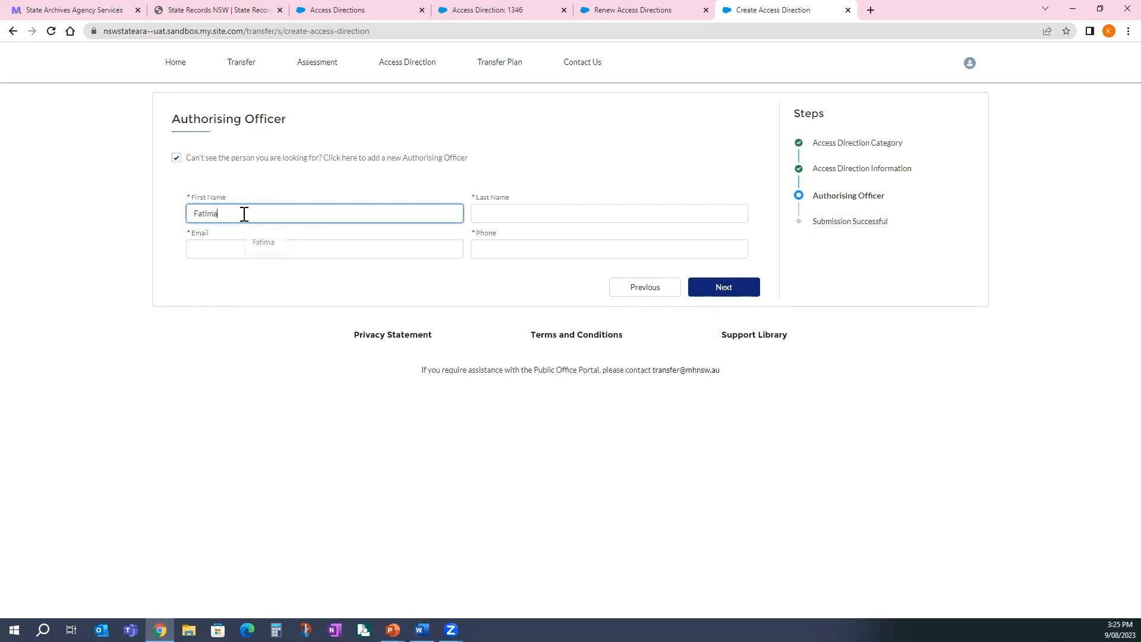
{"action": "key", "text": "Tab"}
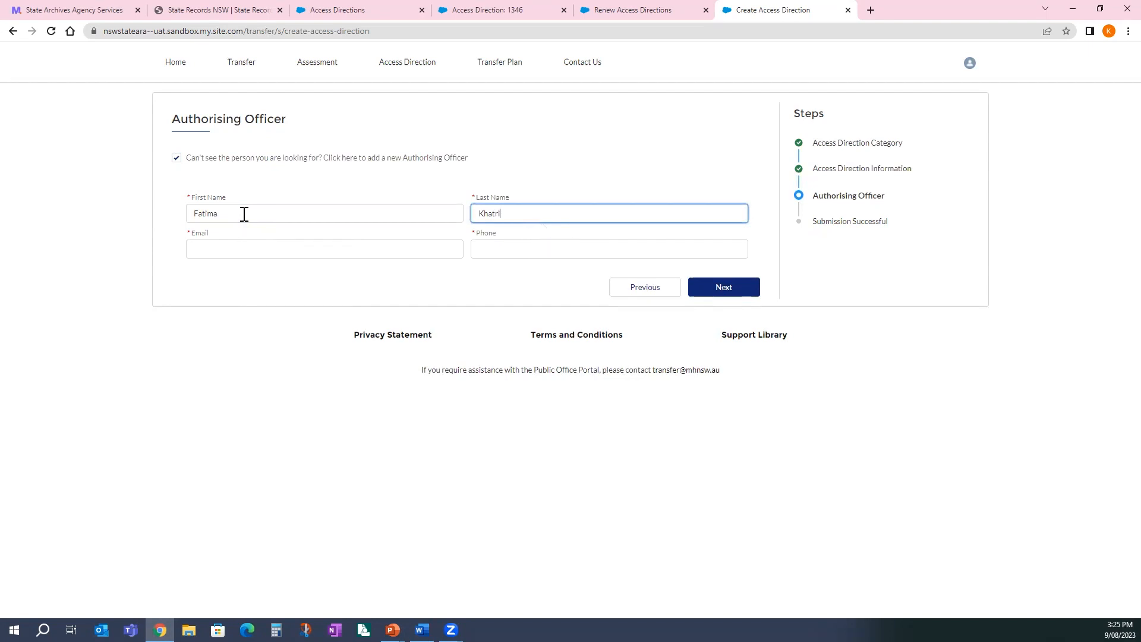
{"action": "key", "text": "Tab"}
{"action": "key", "text": "Tab"}
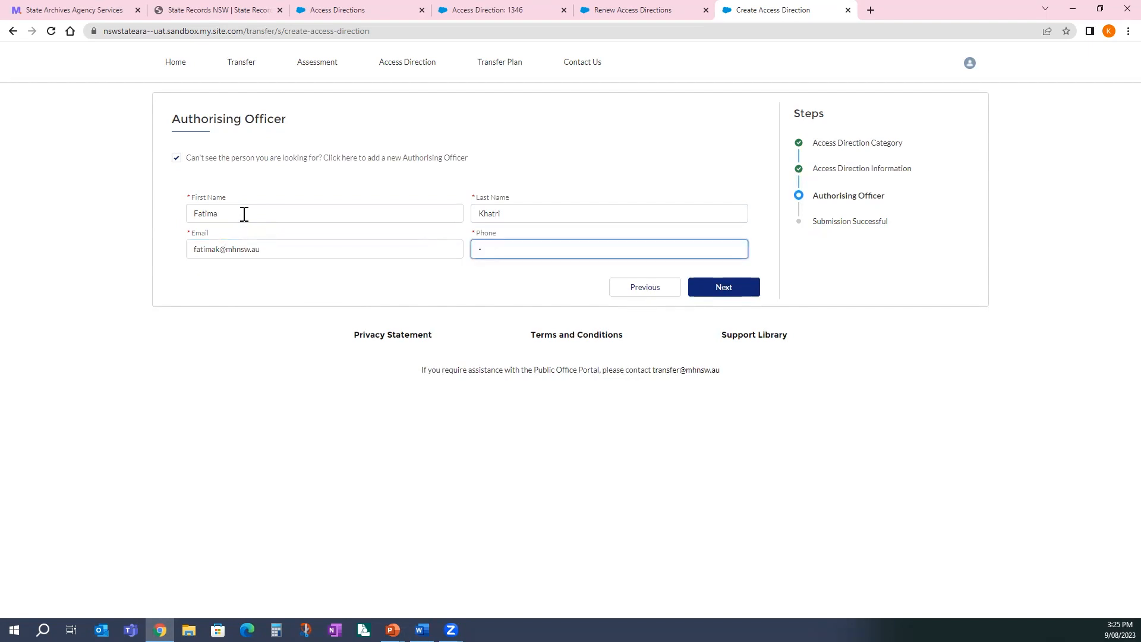
{"action": "left_click", "coordinate": [730, 291]}
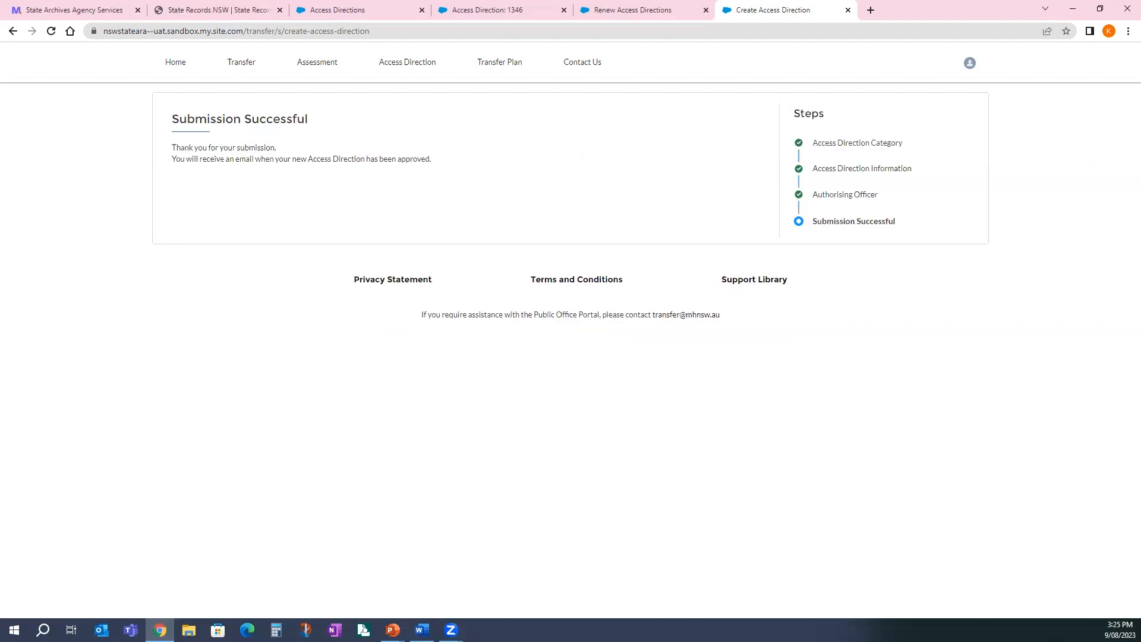
- Create a direction, correcting Account Type from Local Government to Public Offices, category PO - Commercial Arrangements and Agreements
{"action": "left_click", "coordinate": [414, 61]}
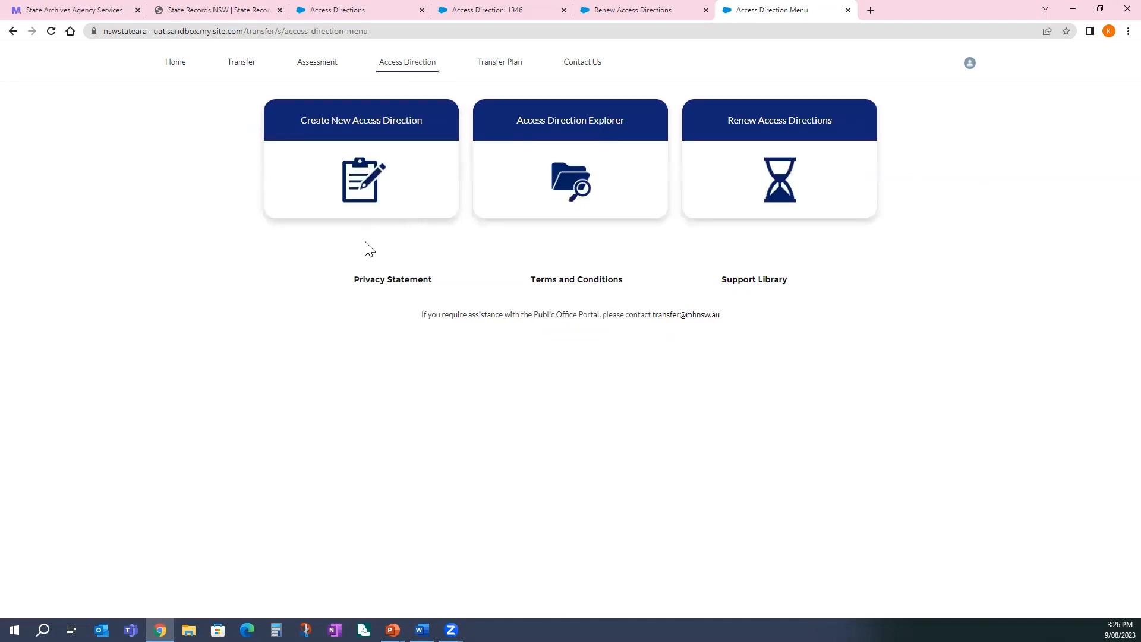
{"action": "left_click", "coordinate": [360, 134]}
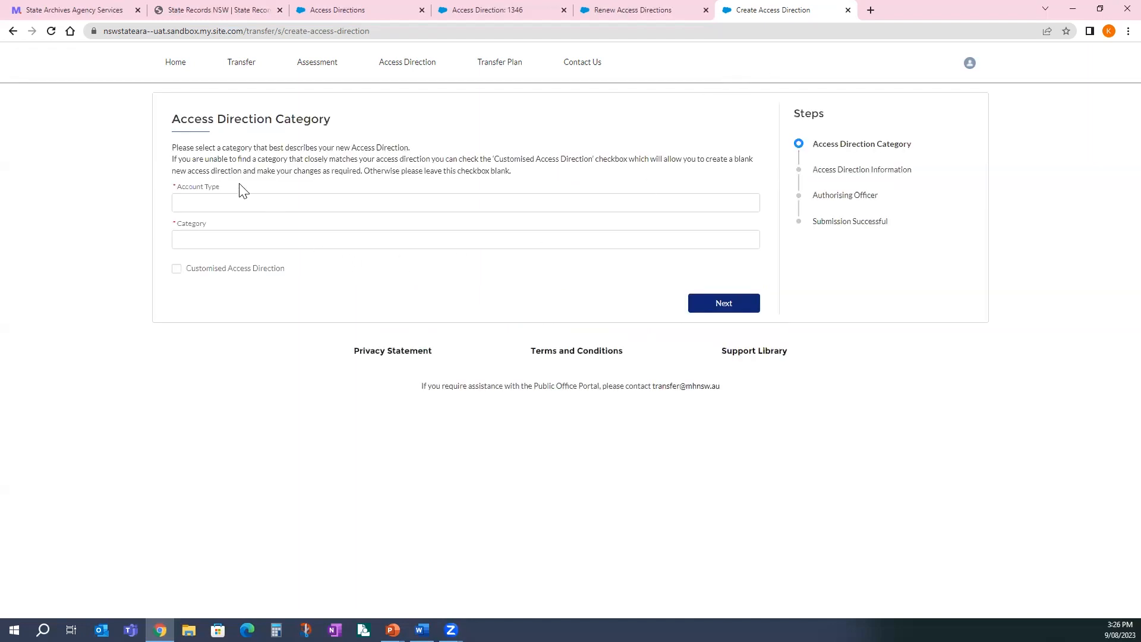
{"action": "left_click", "coordinate": [245, 205]}
{"action": "left_click", "coordinate": [229, 252]}
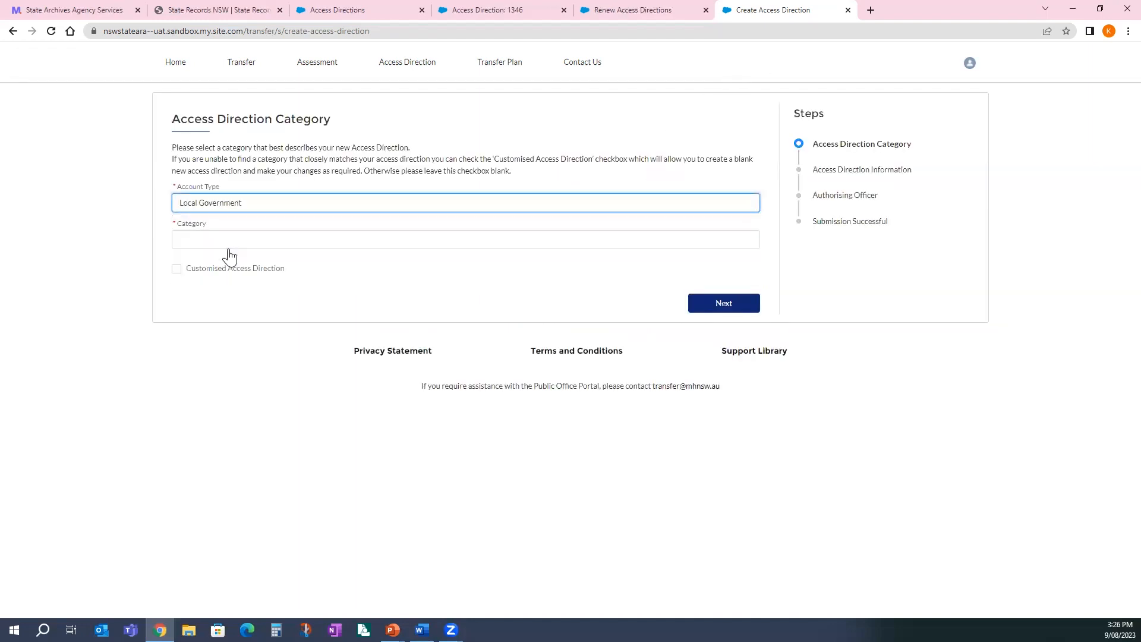
{"action": "left_click", "coordinate": [230, 247]}
{"action": "left_click", "coordinate": [271, 211]}
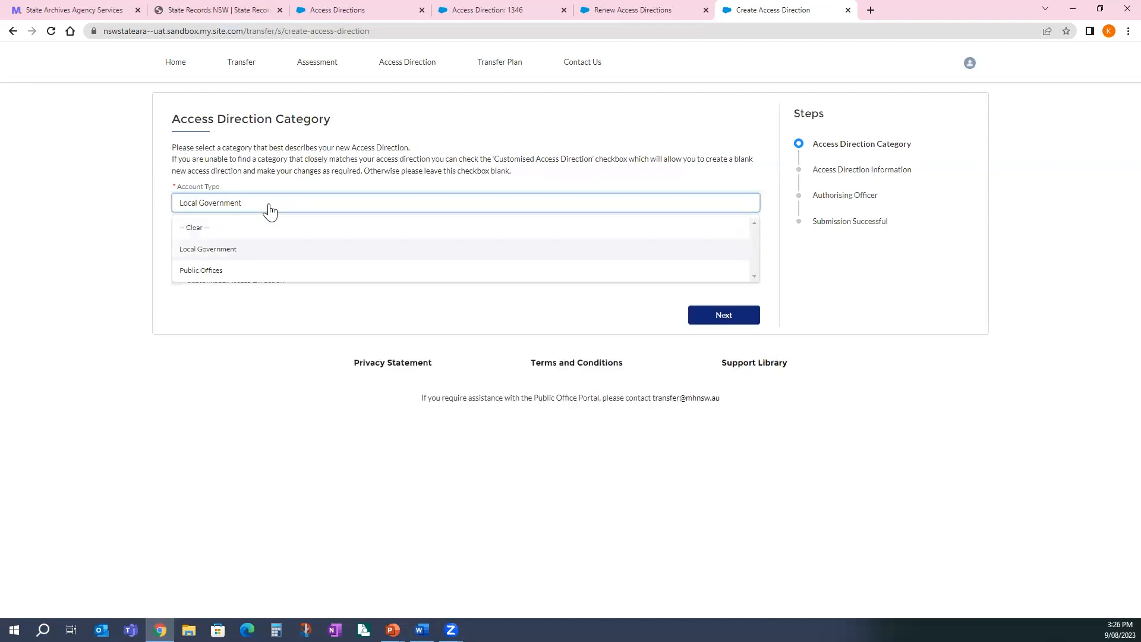
{"action": "left_click", "coordinate": [235, 273]}
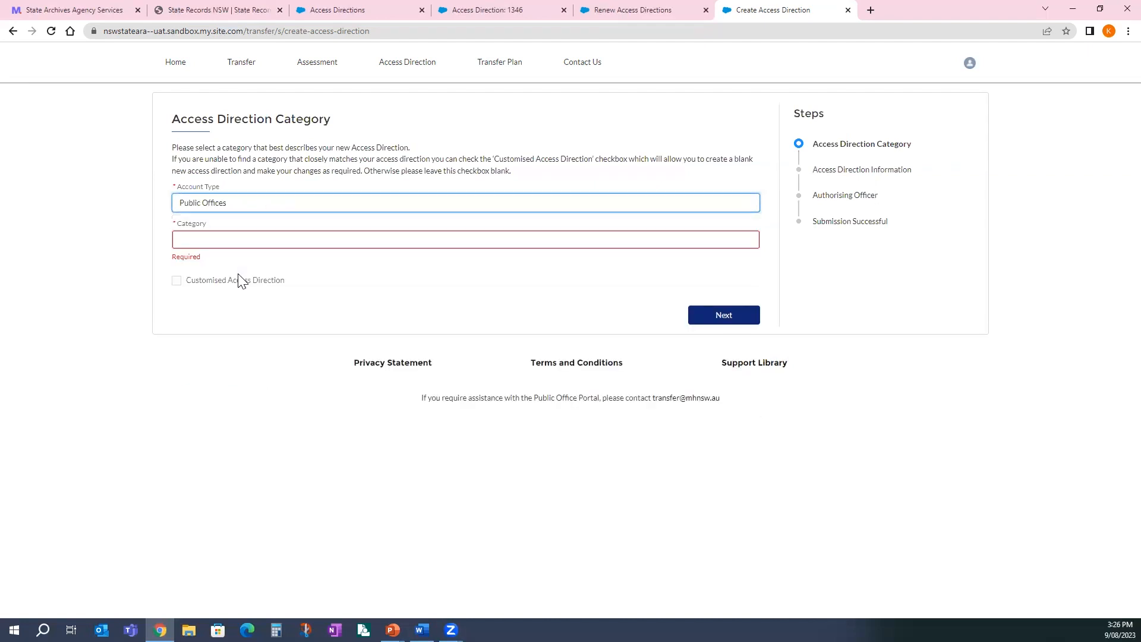
{"action": "left_click", "coordinate": [260, 241]}
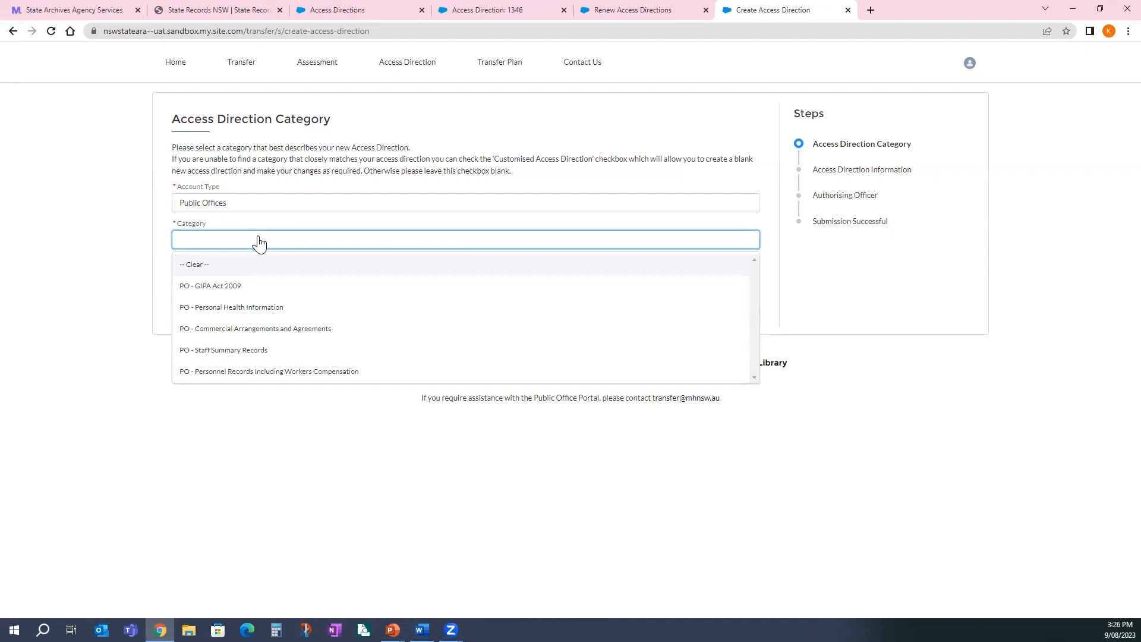
{"action": "left_click", "coordinate": [270, 331]}
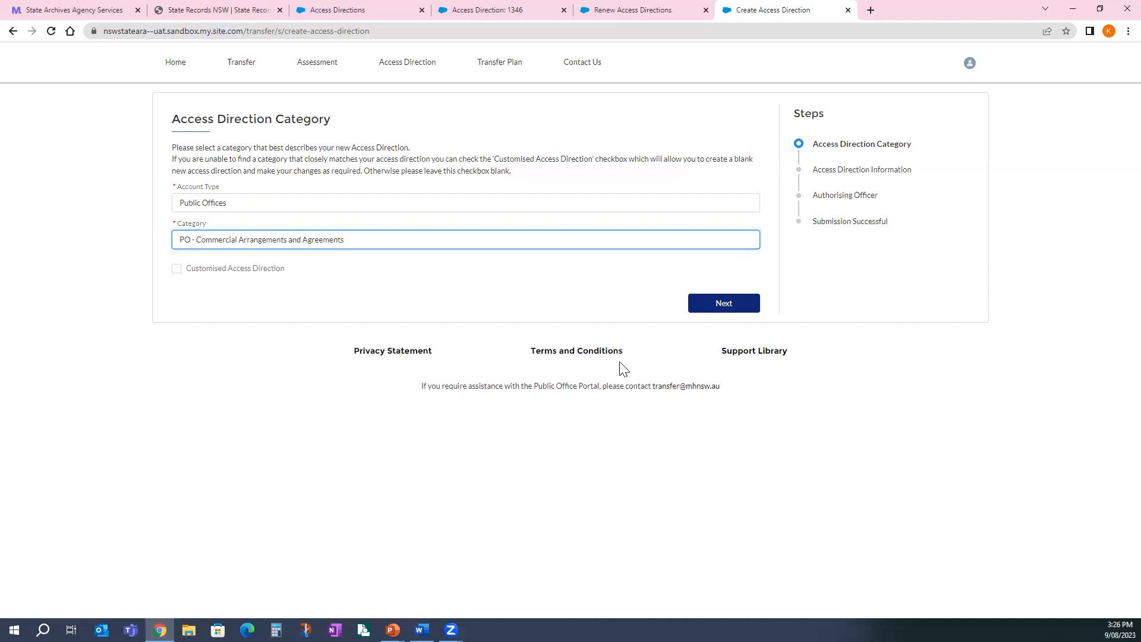
{"action": "left_click", "coordinate": [715, 307]}
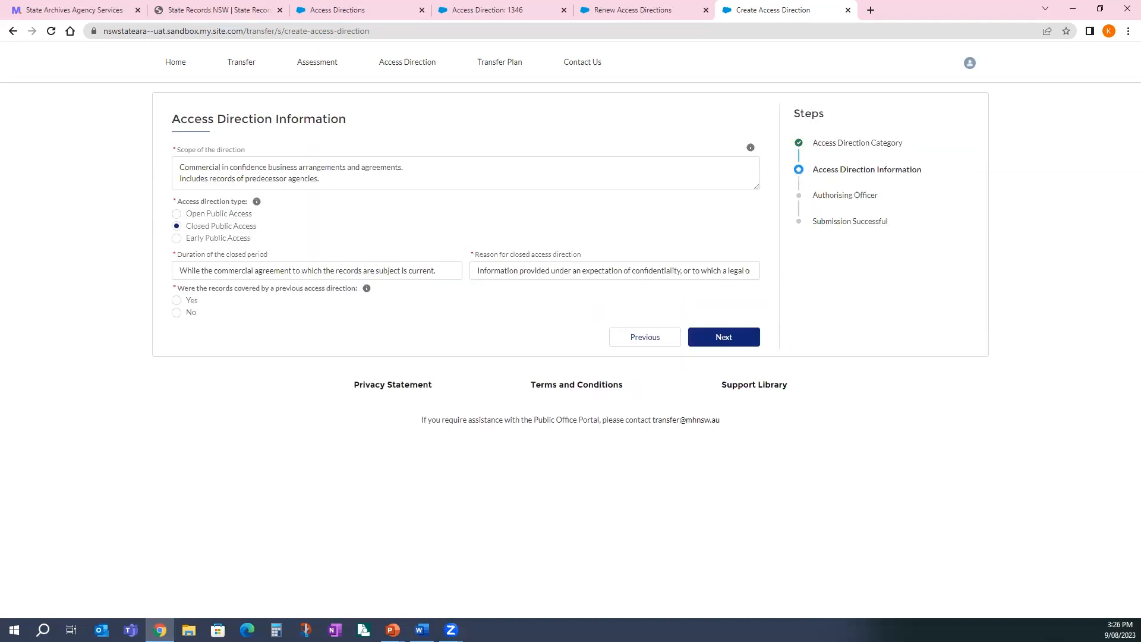
- Delete the second Scope line about predecessor agencies, answer No to previous access direction, and continue
{"action": "key", "text": "alt+Tab"}
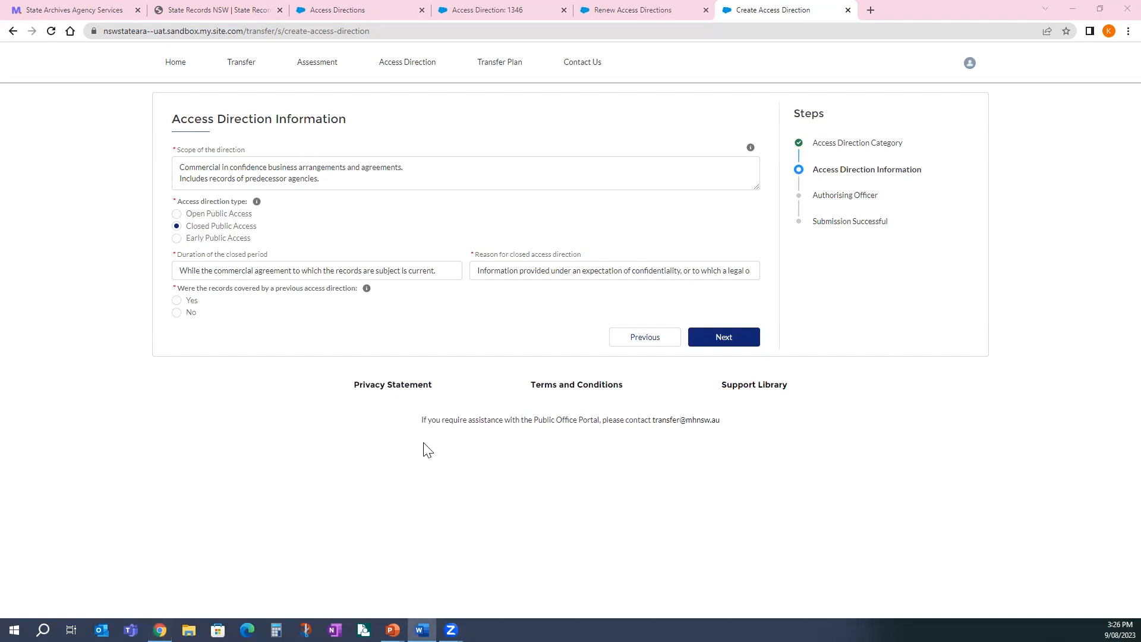
{"action": "left_click_drag", "start_coordinate": [357, 177], "coordinate": [26, 187]}
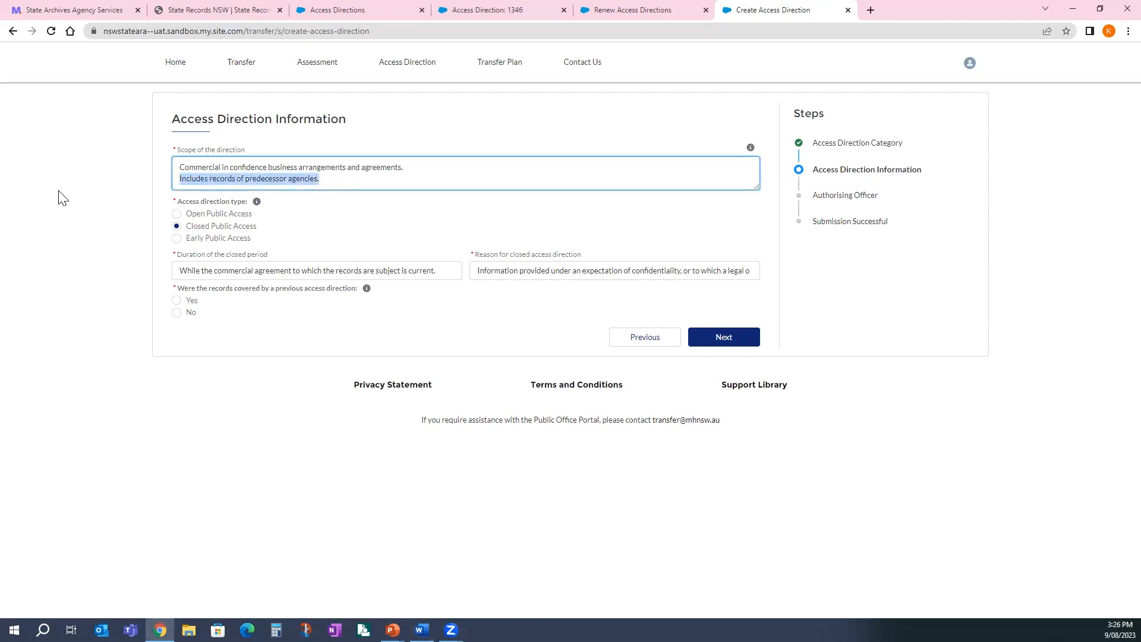
{"action": "key", "text": "Delete"}
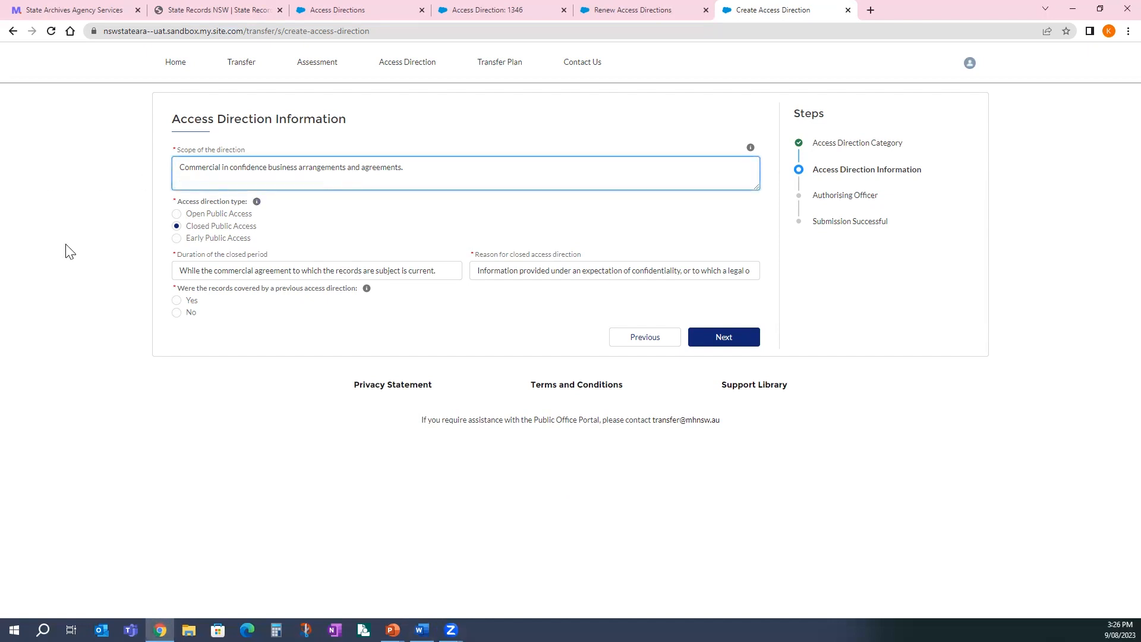
{"action": "left_click", "coordinate": [326, 329]}
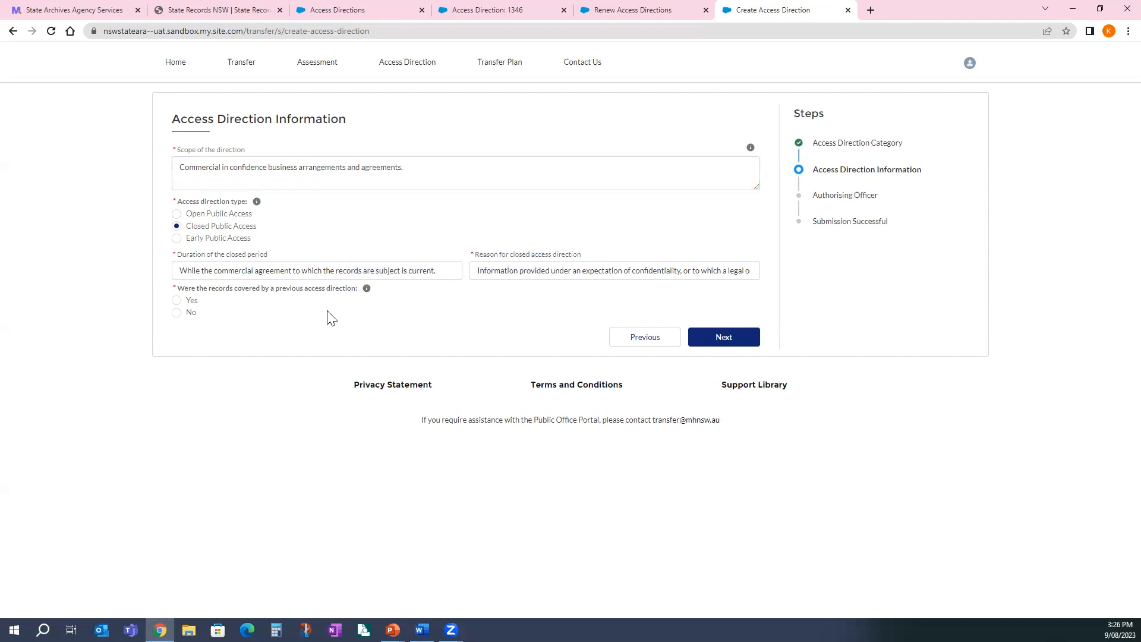
{"action": "left_click", "coordinate": [177, 313]}
{"action": "left_click", "coordinate": [750, 341]}
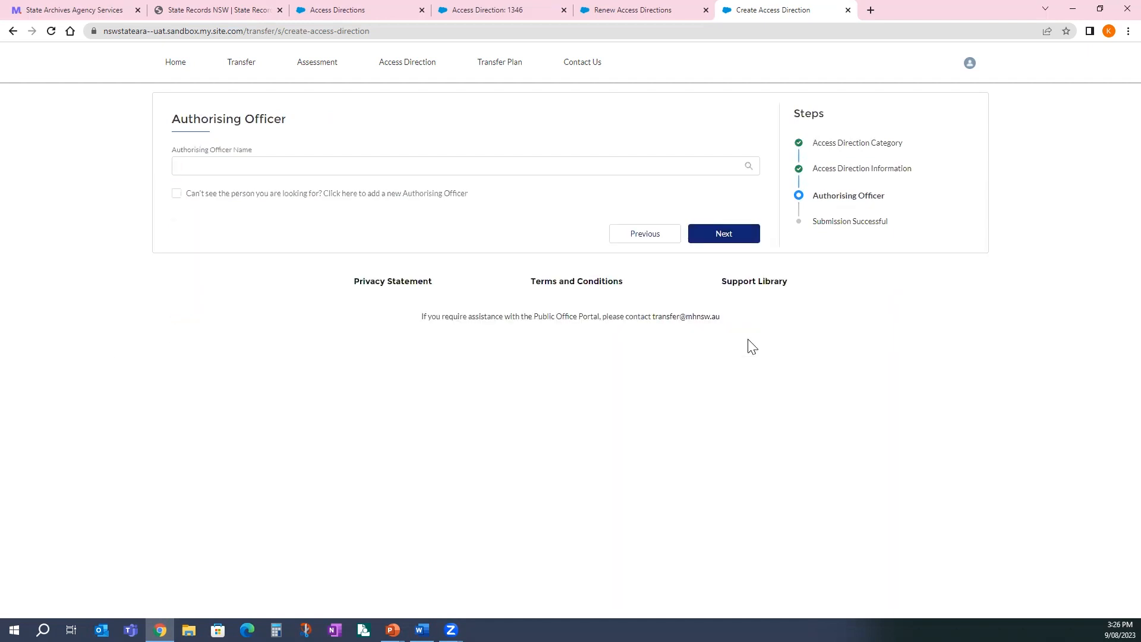
- Choose the newly added officer as Authorising Officer Name and submit the second access direction
{"action": "left_click", "coordinate": [193, 166]}
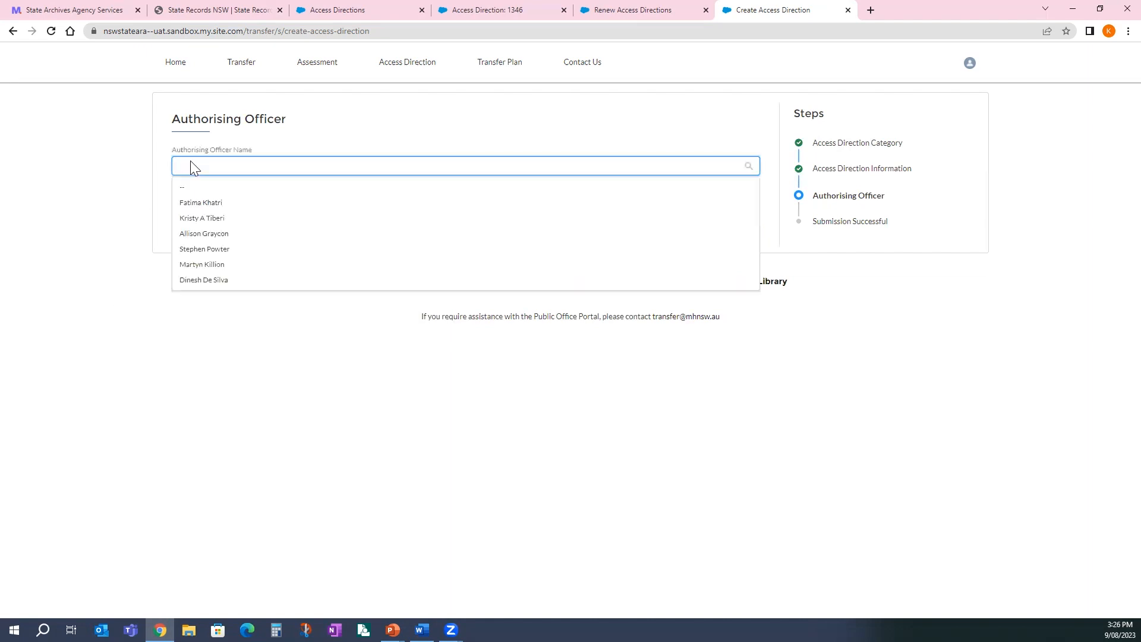
{"action": "left_click", "coordinate": [198, 204]}
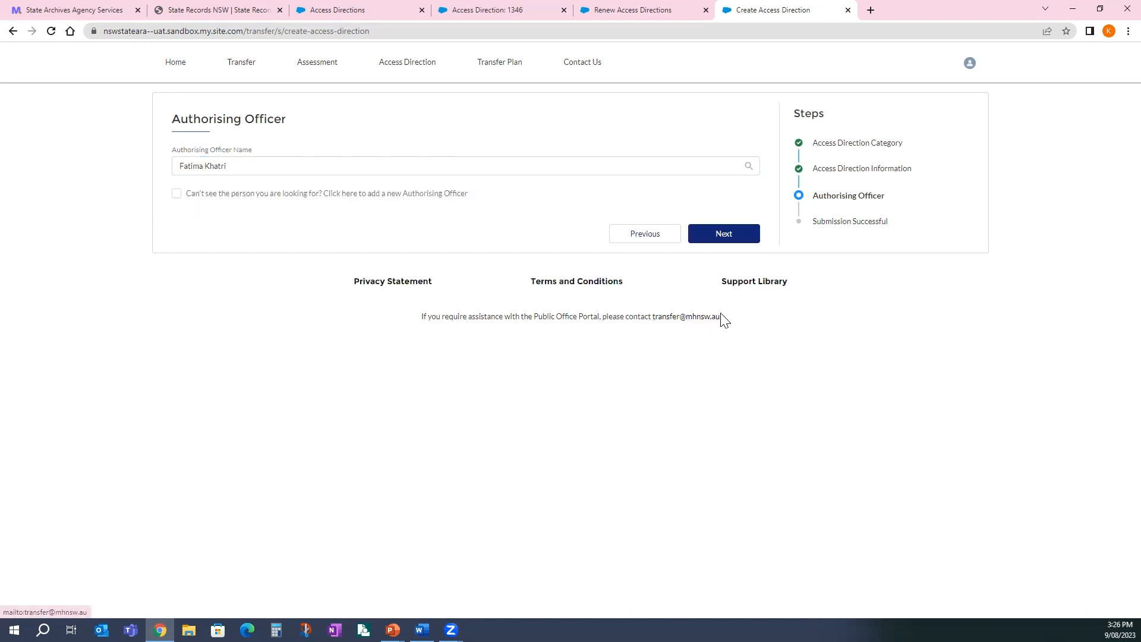
{"action": "left_click", "coordinate": [745, 238]}
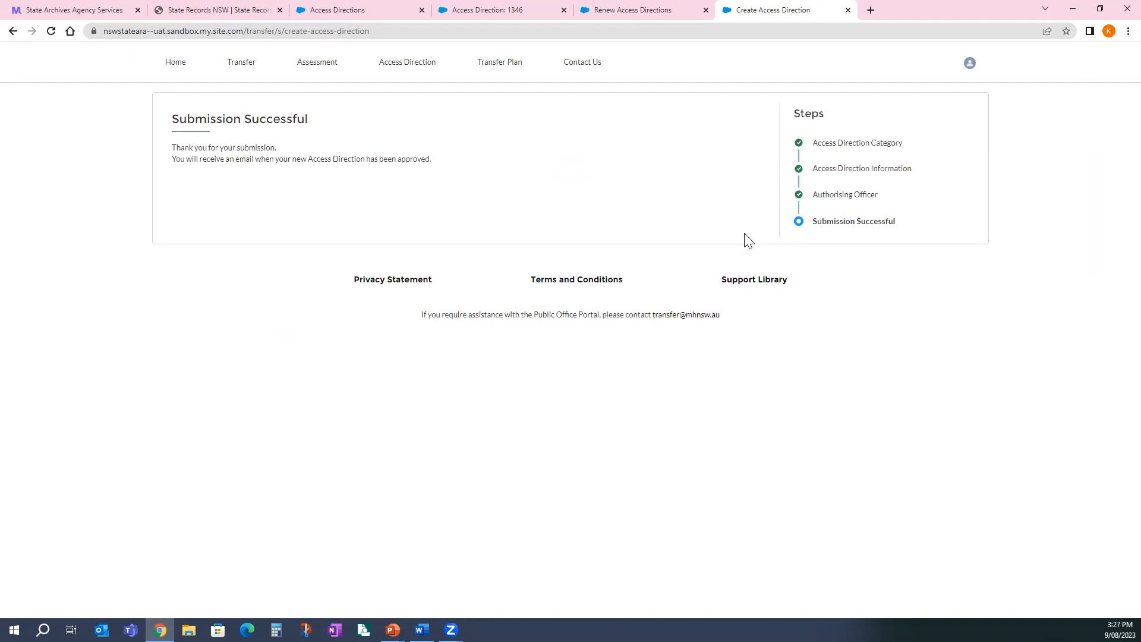
- View the Access Direction Explorer list with 1346, 0620 and 0621 pending, then switch to the Contact details slide
{"action": "left_click", "coordinate": [390, 63]}
{"action": "left_click", "coordinate": [604, 126]}
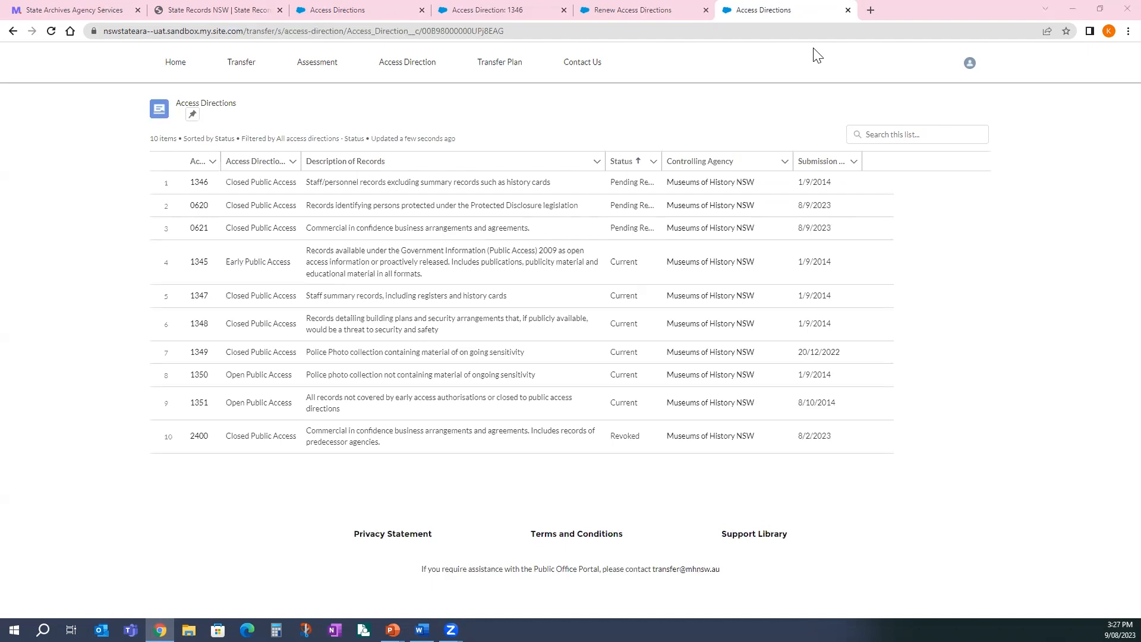
{"action": "key", "text": "alt+Tab"}
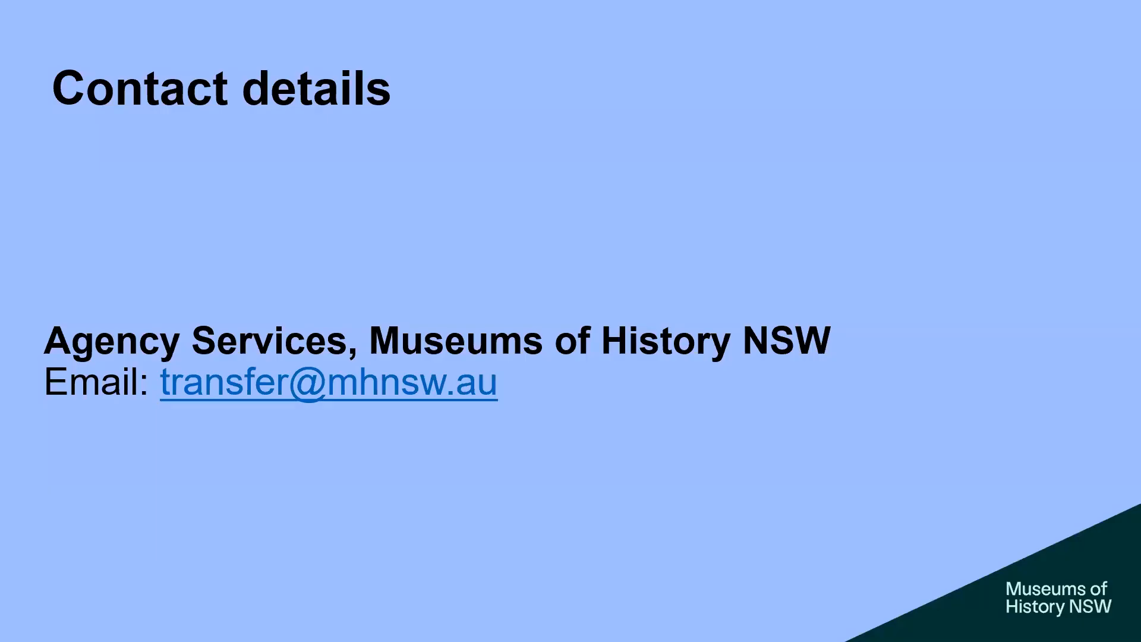